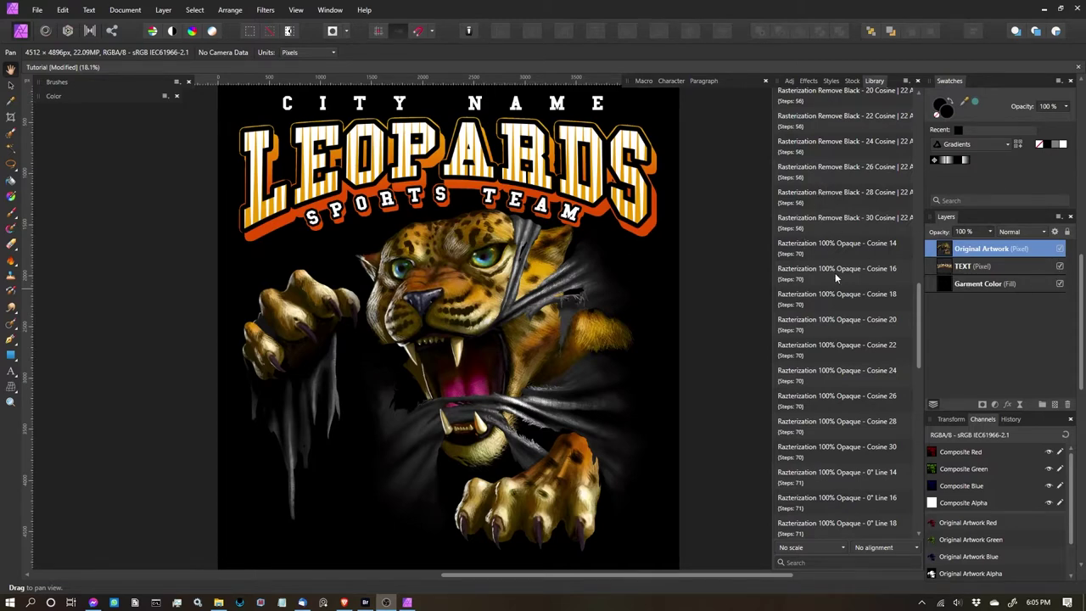
Hide the TEXT lettering layer and the black Garment Color fill layer
{"action": "left_click", "coordinate": [1060, 268]}
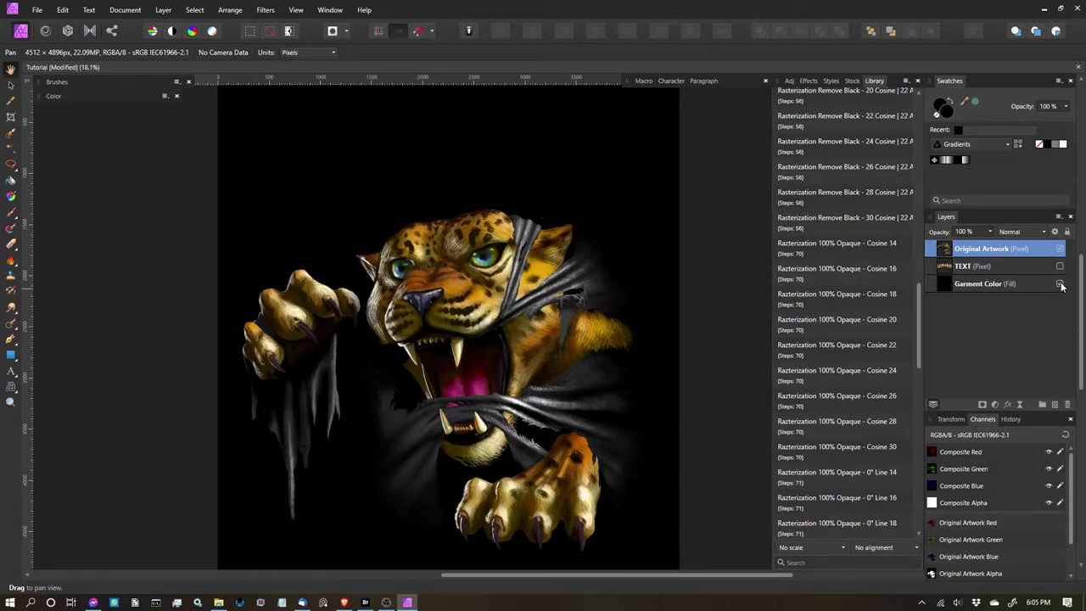
{"action": "left_click", "coordinate": [1060, 284]}
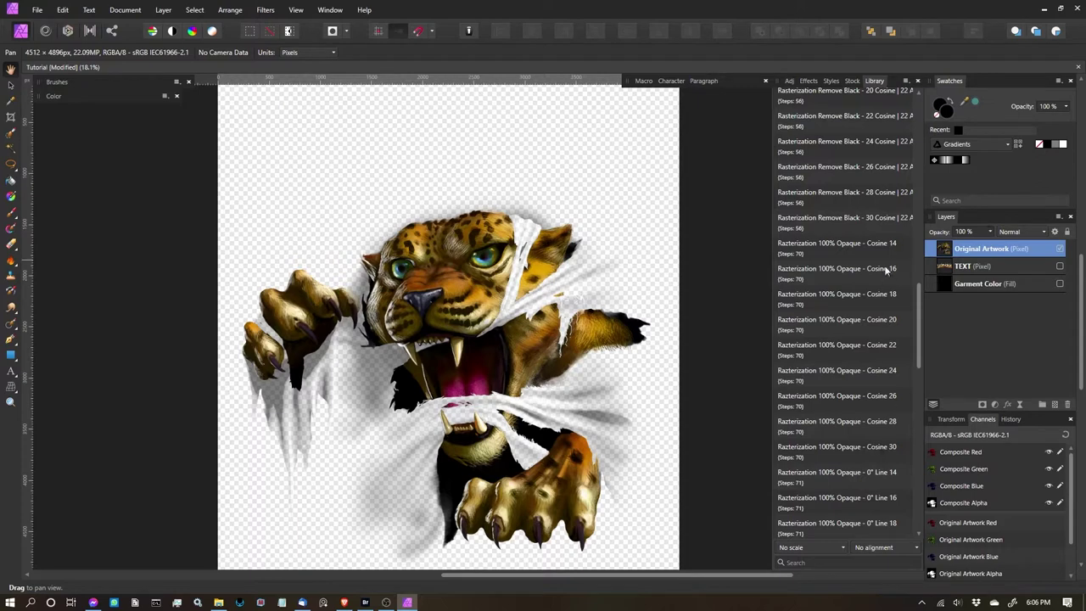
Run the 'Rasterization 100% Opaque - Cosine 14' library macro on the leopard artwork
{"action": "left_click", "coordinate": [880, 453]}
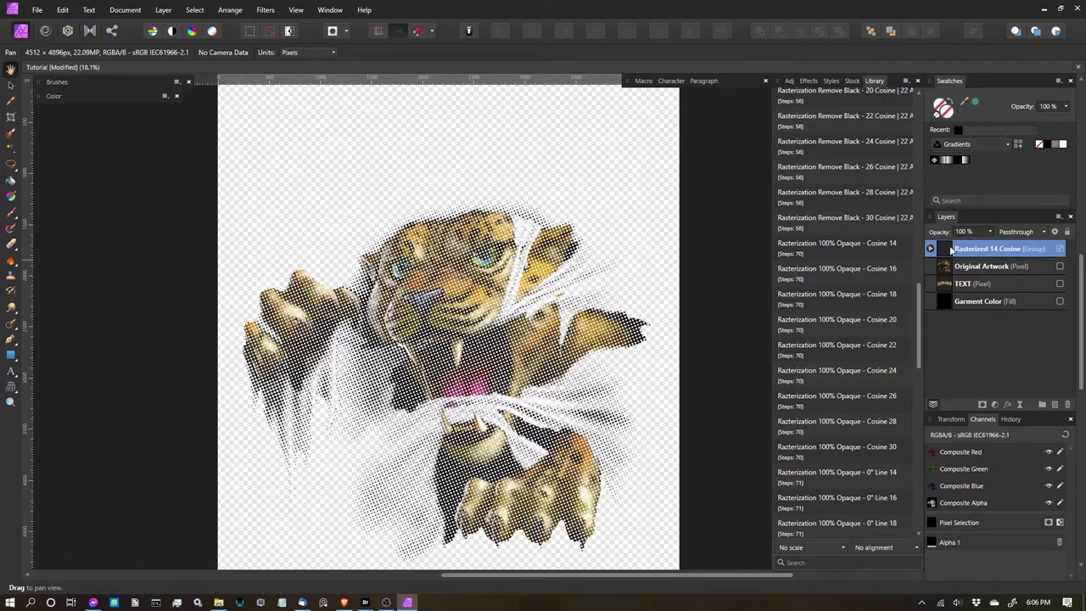
Show the black garment fill and team lettering, then zoom in to inspect the Cosine 14 dots
{"action": "left_click", "coordinate": [1060, 302]}
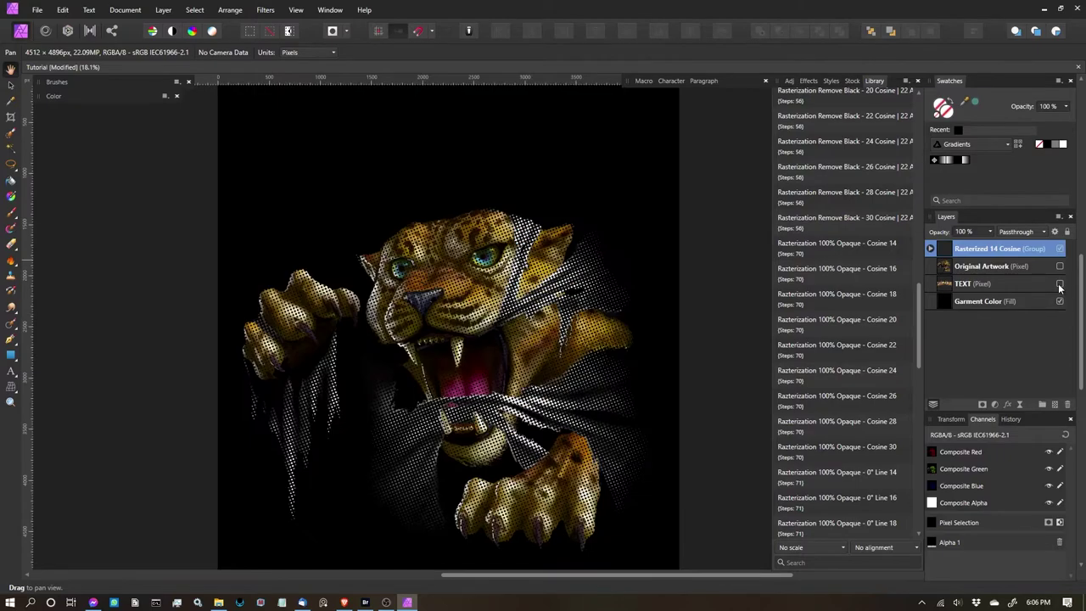
{"action": "left_click", "coordinate": [1059, 285]}
{"action": "scroll", "coordinate": [491, 295], "scroll_direction": "up", "scroll_amount": 5}
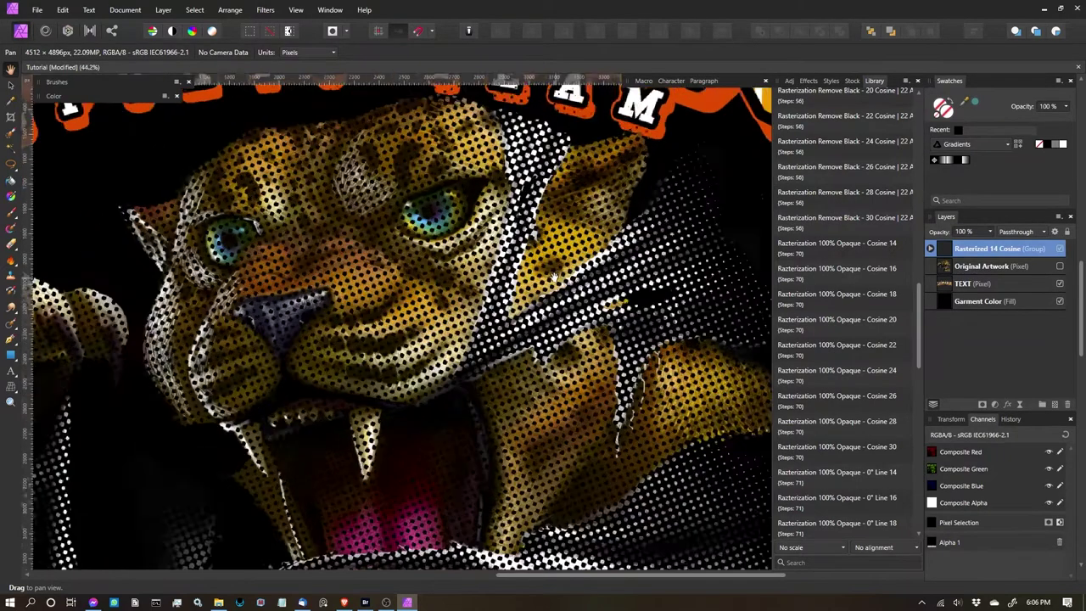
{"action": "scroll", "coordinate": [478, 273], "scroll_direction": "up", "scroll_amount": 3}
{"action": "scroll", "coordinate": [458, 272], "scroll_direction": "down", "scroll_amount": 2}
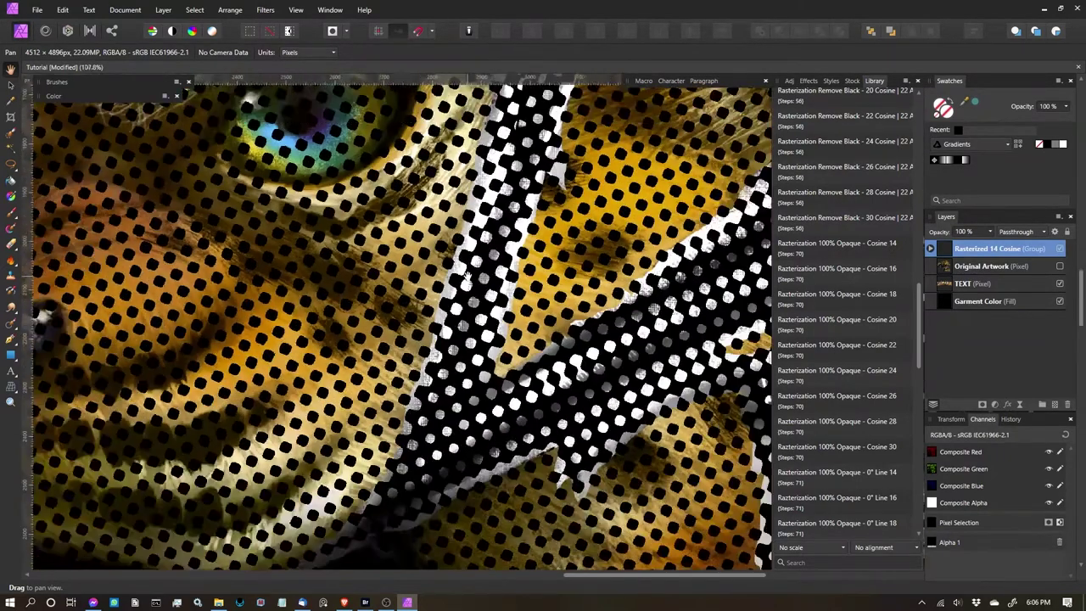
{"action": "scroll", "coordinate": [443, 271], "scroll_direction": "down", "scroll_amount": 5}
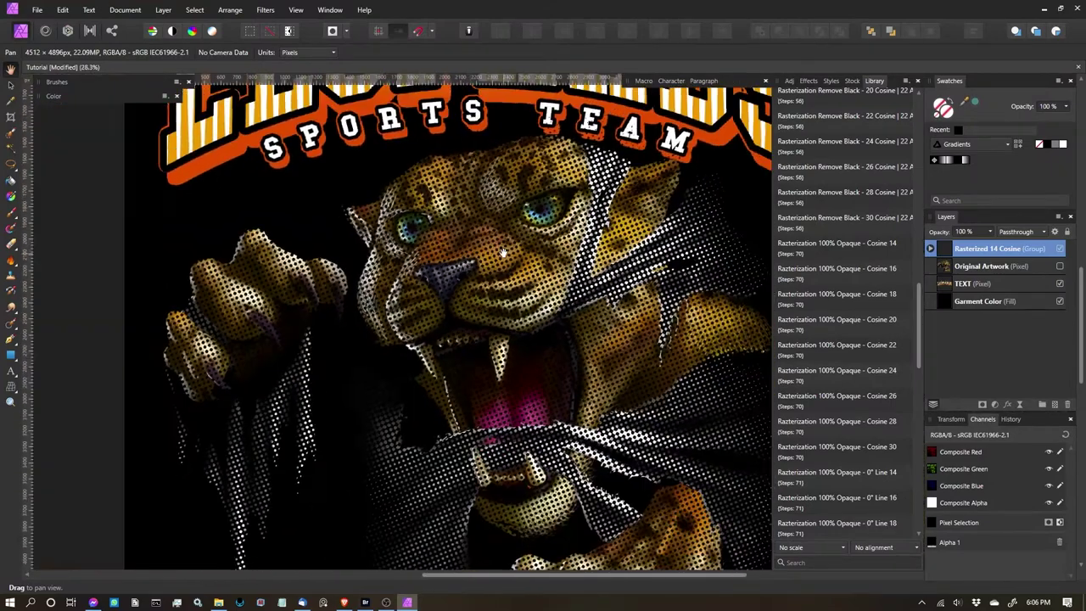
{"action": "scroll", "coordinate": [540, 248], "scroll_direction": "down", "scroll_amount": 2}
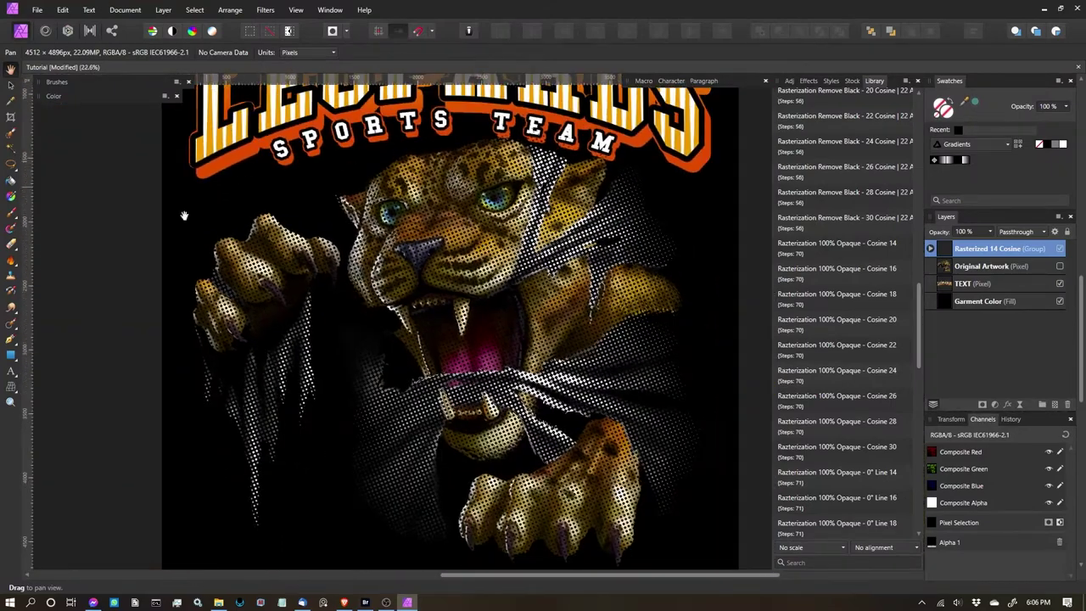
{"action": "scroll", "coordinate": [579, 258], "scroll_direction": "up", "scroll_amount": 2}
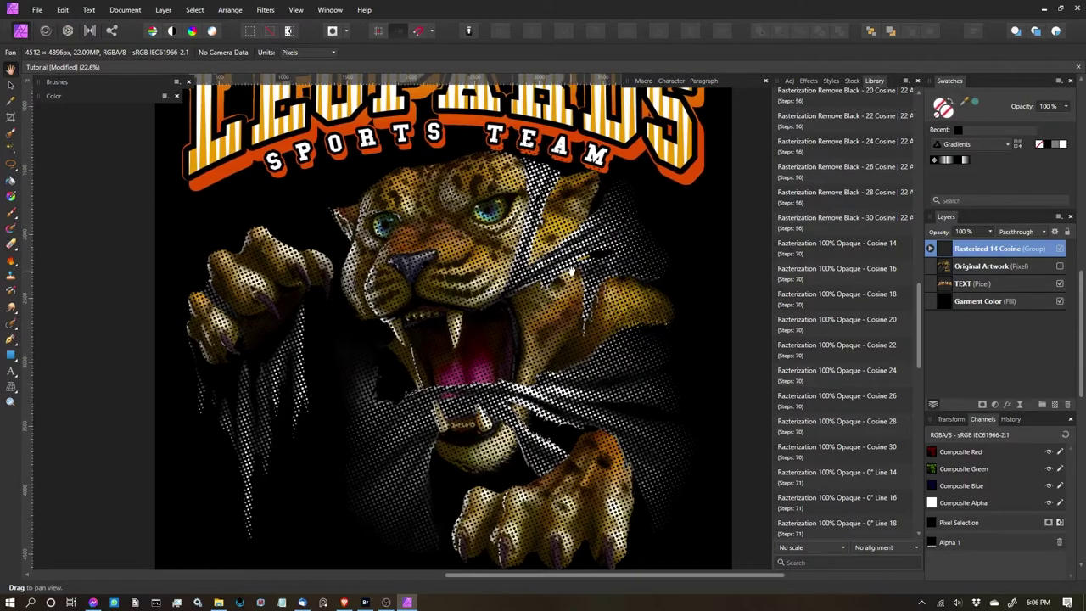
{"action": "scroll", "coordinate": [438, 300], "scroll_direction": "up", "scroll_amount": 1}
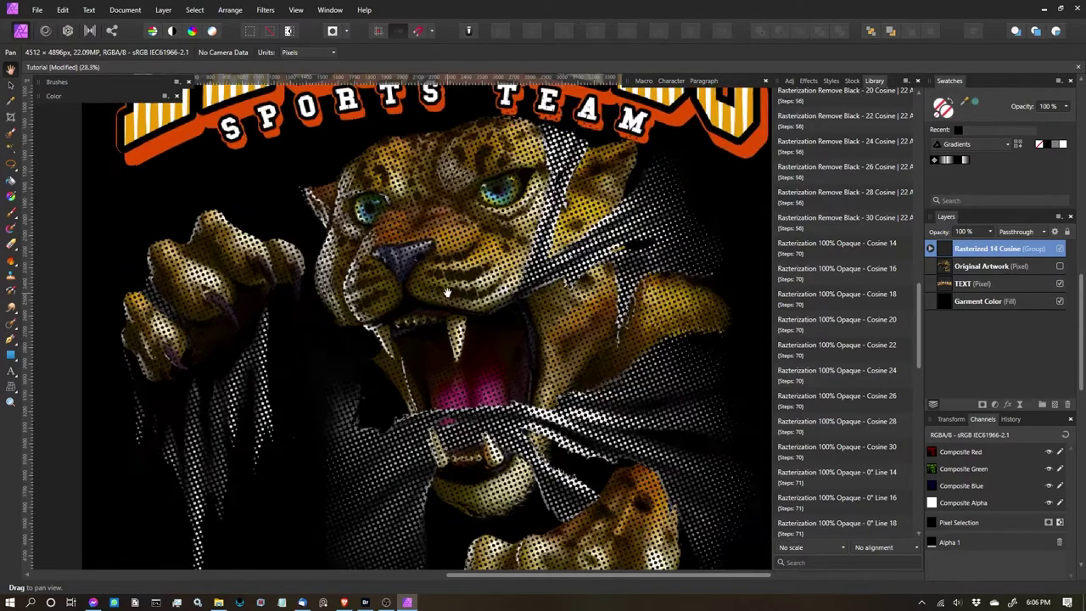
{"action": "scroll", "coordinate": [363, 266], "scroll_direction": "up", "scroll_amount": 3}
{"action": "scroll", "coordinate": [407, 258], "scroll_direction": "down", "scroll_amount": 4}
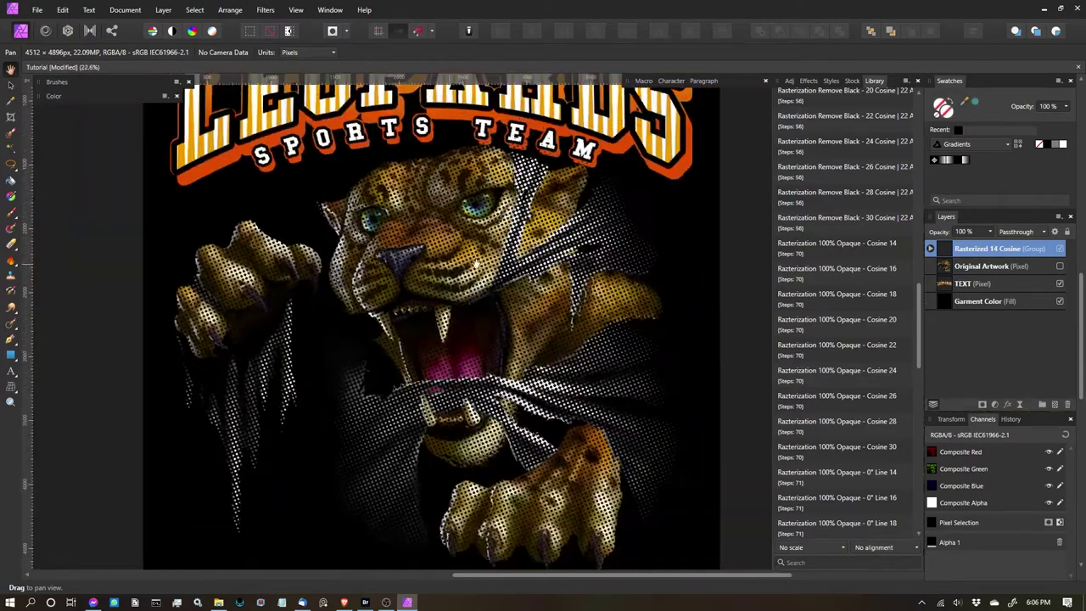
{"action": "scroll", "coordinate": [451, 257], "scroll_direction": "down", "scroll_amount": 2}
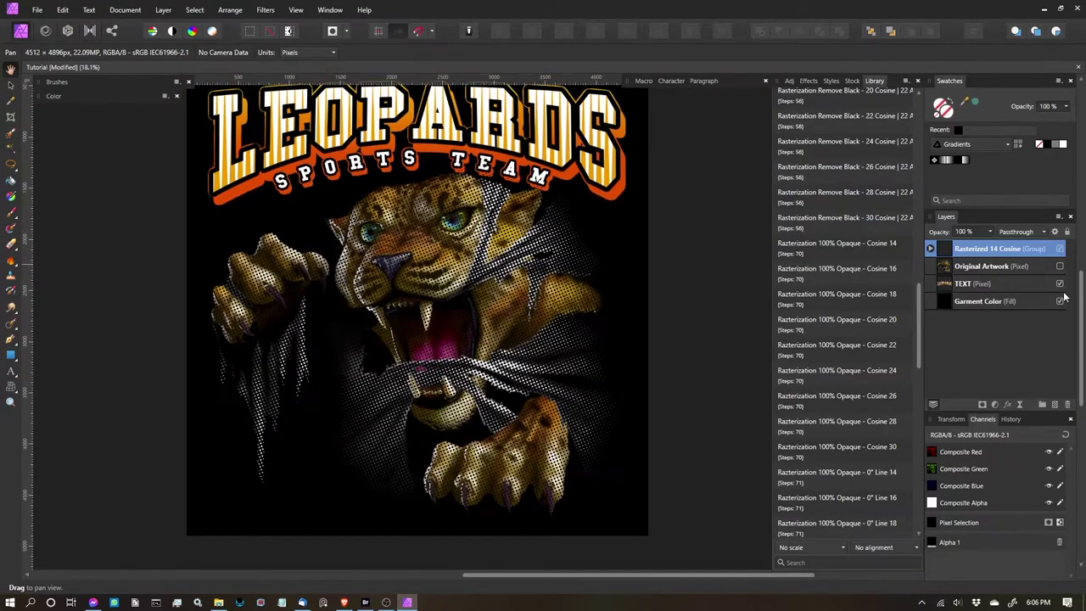
Hide the garment fill, inspect the dots over transparency, then hide the halftone leopard group
{"action": "left_click", "coordinate": [1060, 301]}
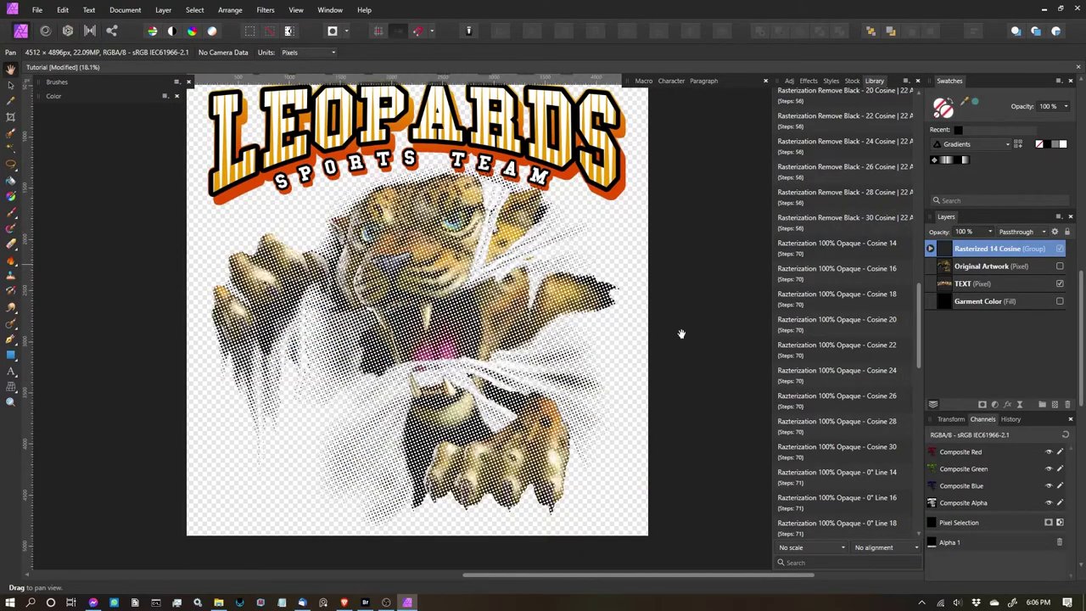
{"action": "scroll", "coordinate": [395, 362], "scroll_direction": "up", "scroll_amount": 10}
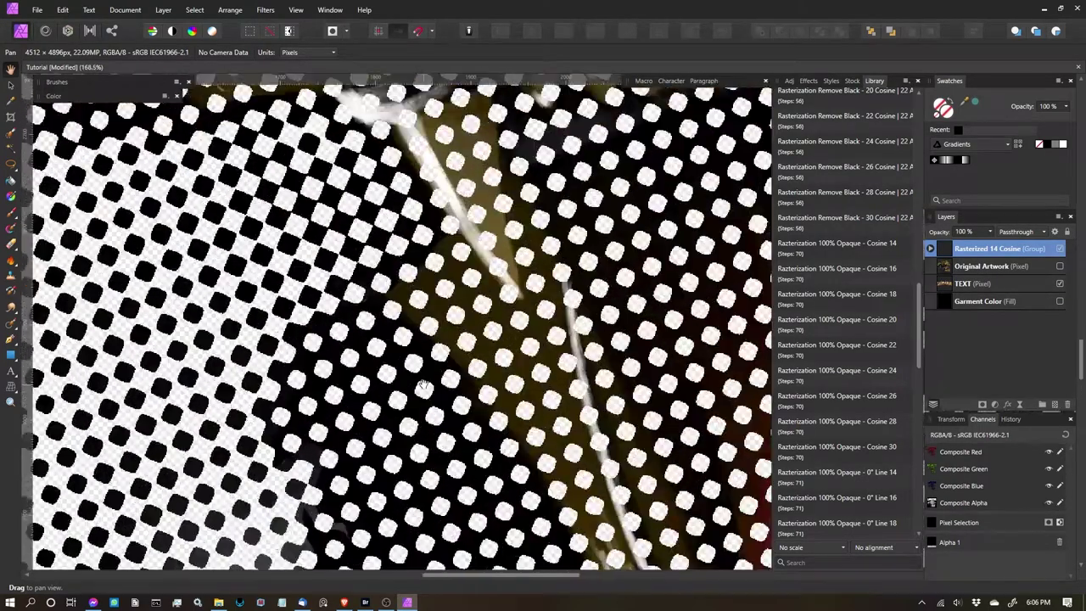
{"action": "scroll", "coordinate": [395, 363], "scroll_direction": "up", "scroll_amount": 5}
{"action": "scroll", "coordinate": [439, 346], "scroll_direction": "up", "scroll_amount": 5}
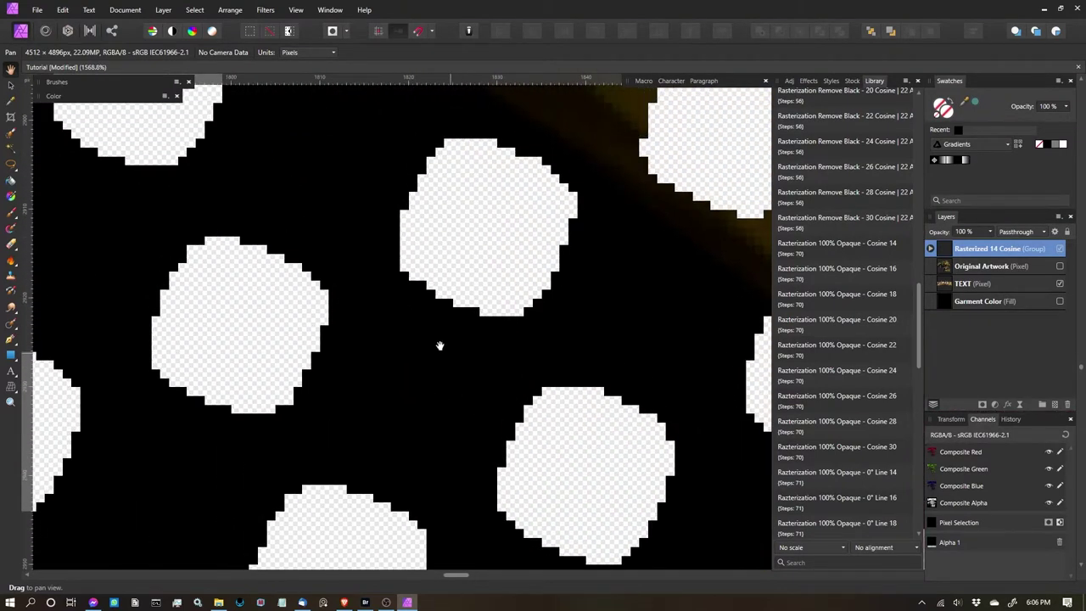
{"action": "scroll", "coordinate": [456, 389], "scroll_direction": "up", "scroll_amount": 2}
{"action": "scroll", "coordinate": [458, 373], "scroll_direction": "down", "scroll_amount": 6}
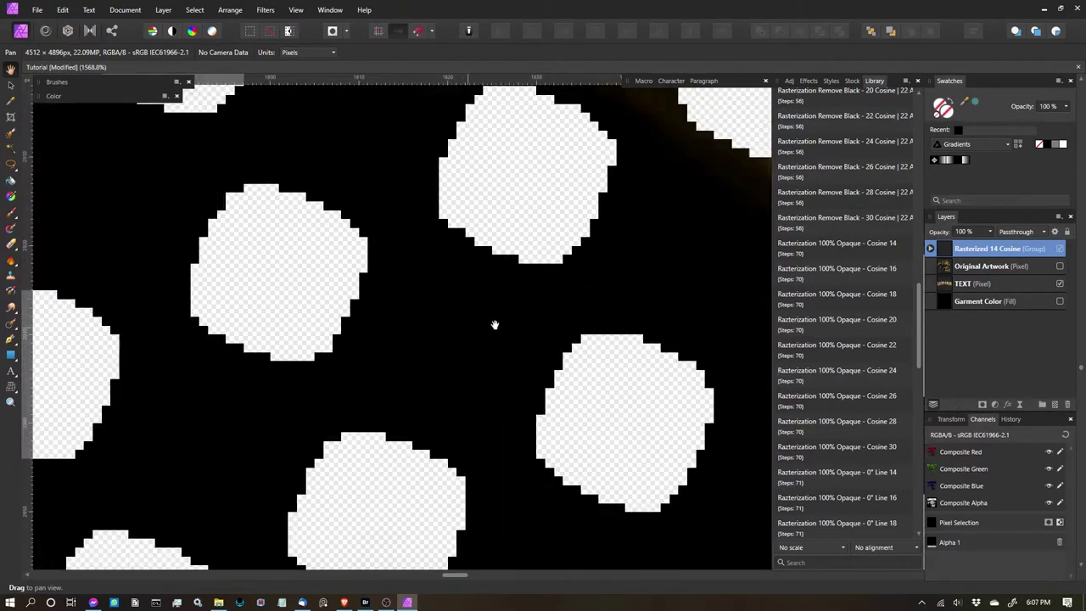
{"action": "scroll", "coordinate": [460, 341], "scroll_direction": "down", "scroll_amount": 15}
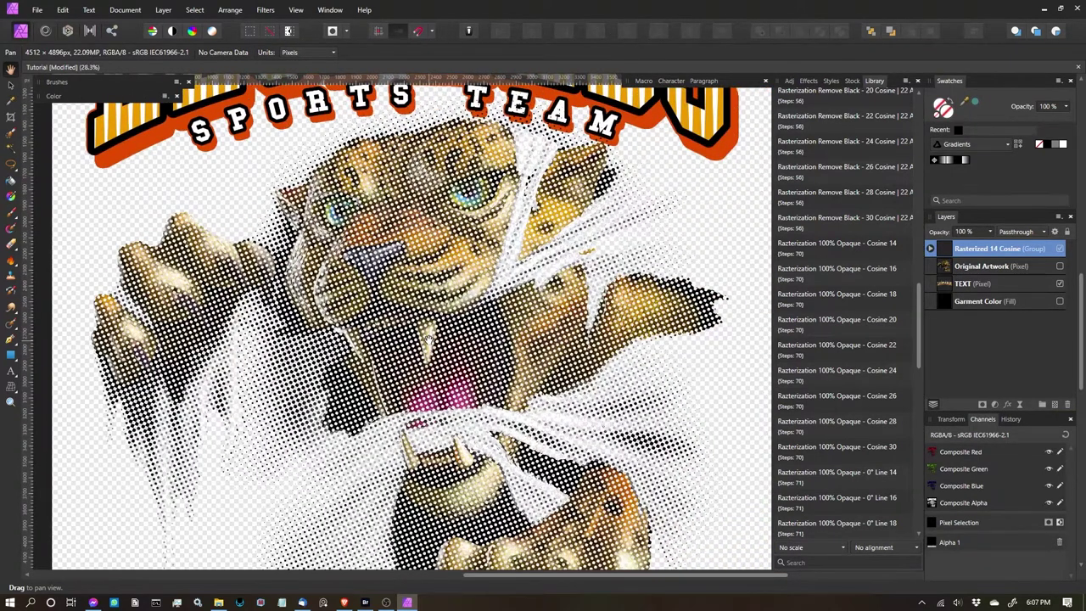
{"action": "scroll", "coordinate": [426, 338], "scroll_direction": "down", "scroll_amount": 1}
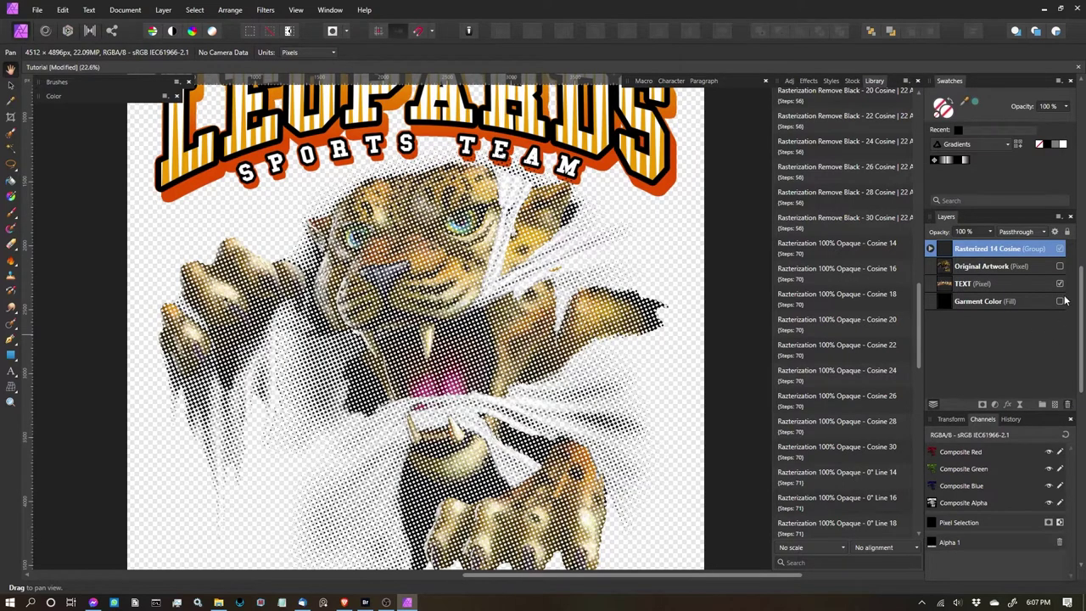
{"action": "left_click", "coordinate": [1009, 249]}
{"action": "key", "text": "Delete"}
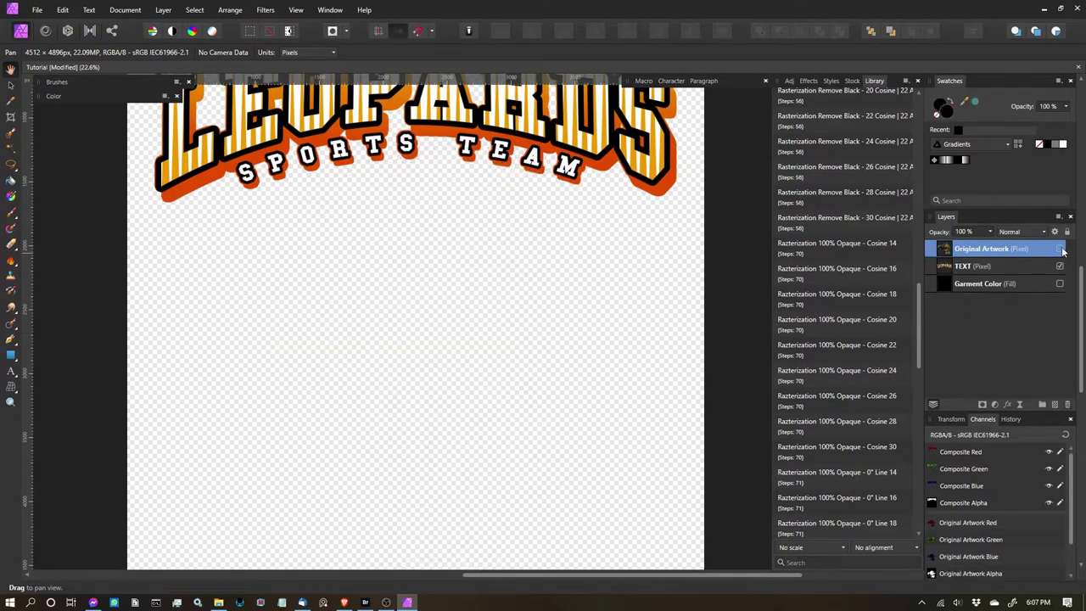
{"action": "left_click", "coordinate": [1061, 248]}
{"action": "left_click", "coordinate": [1060, 266]}
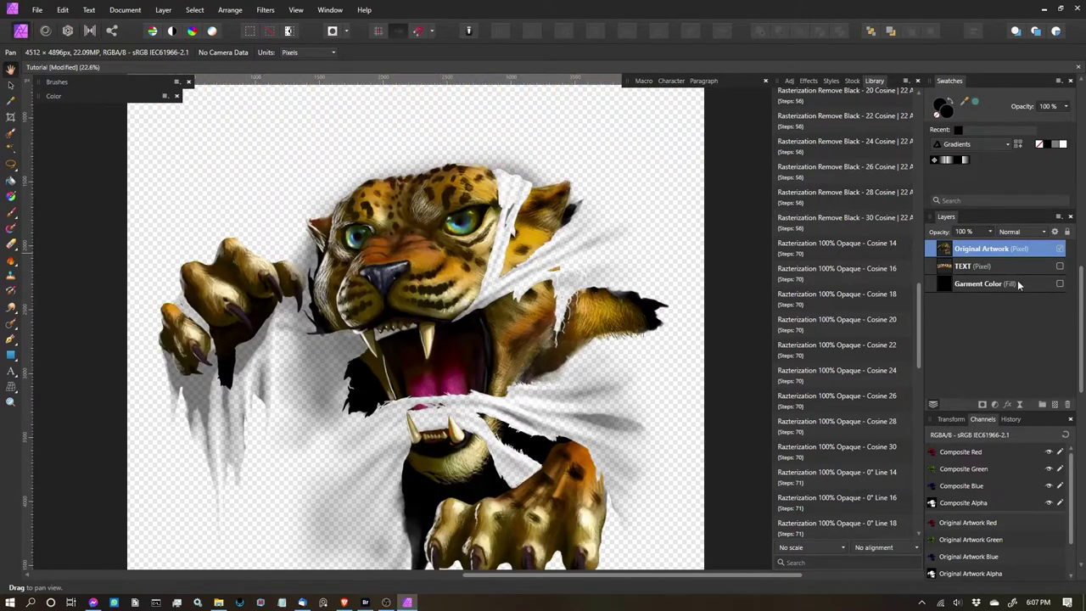
{"action": "scroll", "coordinate": [866, 319], "scroll_direction": "down", "scroll_amount": 5}
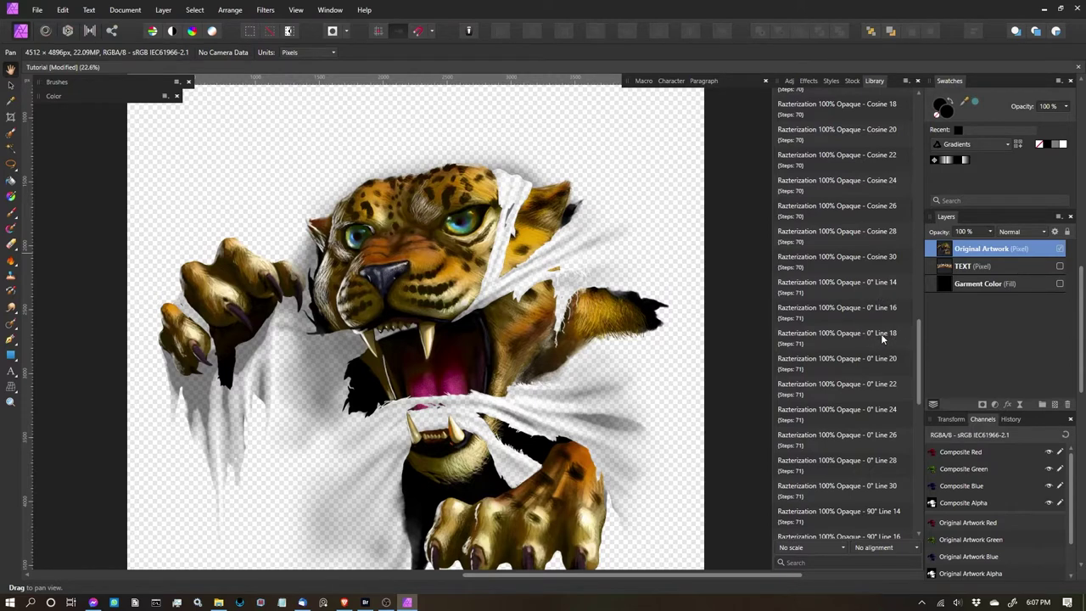
{"action": "scroll", "coordinate": [871, 334], "scroll_direction": "down", "scroll_amount": 3}
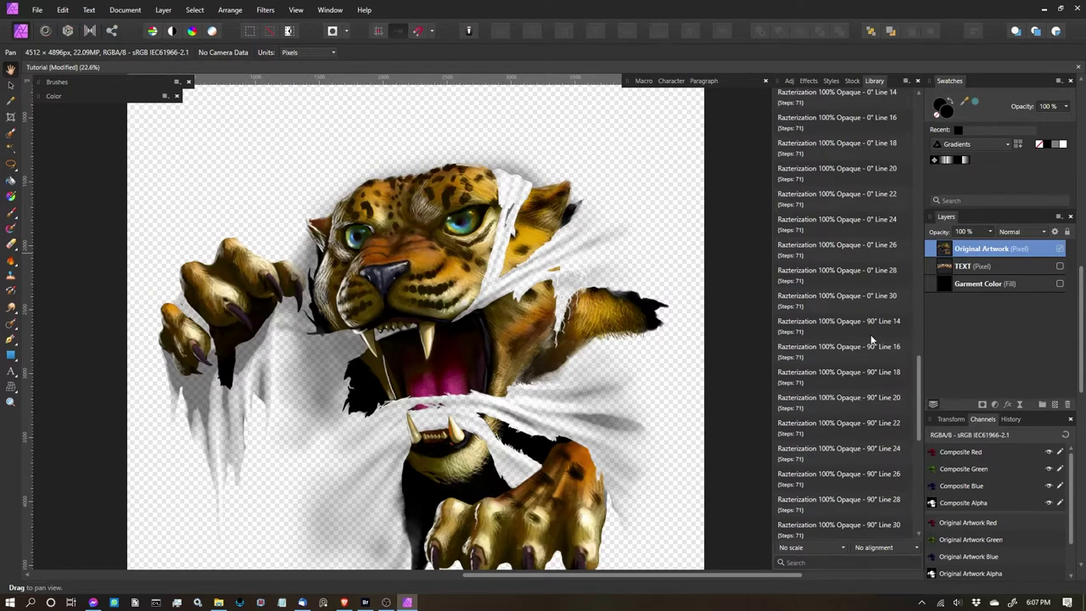
{"action": "scroll", "coordinate": [869, 343], "scroll_direction": "up", "scroll_amount": 2}
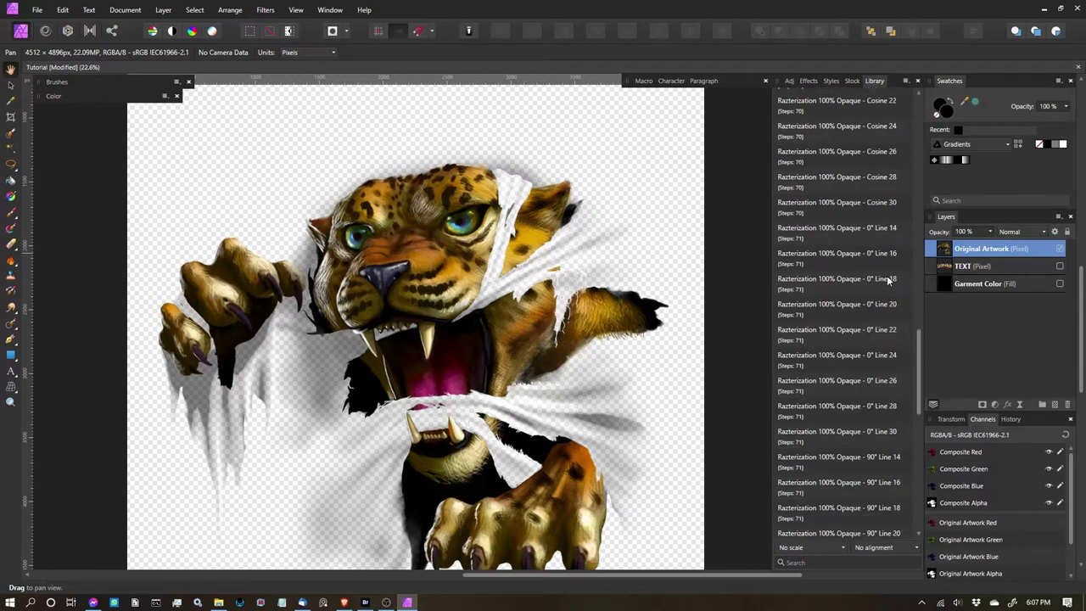
{"action": "scroll", "coordinate": [879, 283], "scroll_direction": "down", "scroll_amount": 5}
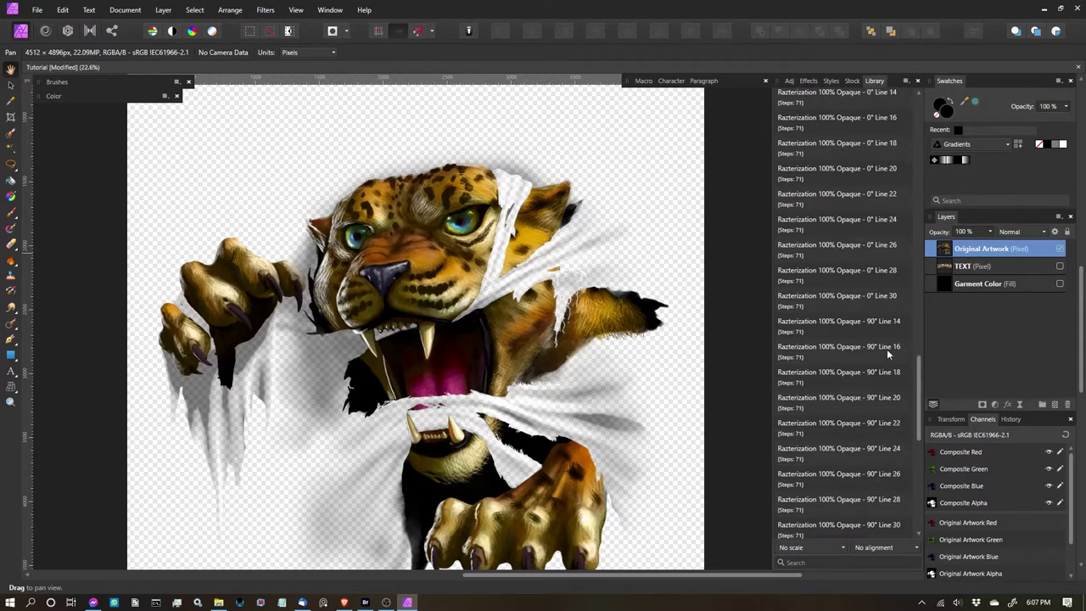
{"action": "scroll", "coordinate": [879, 369], "scroll_direction": "down", "scroll_amount": 7}
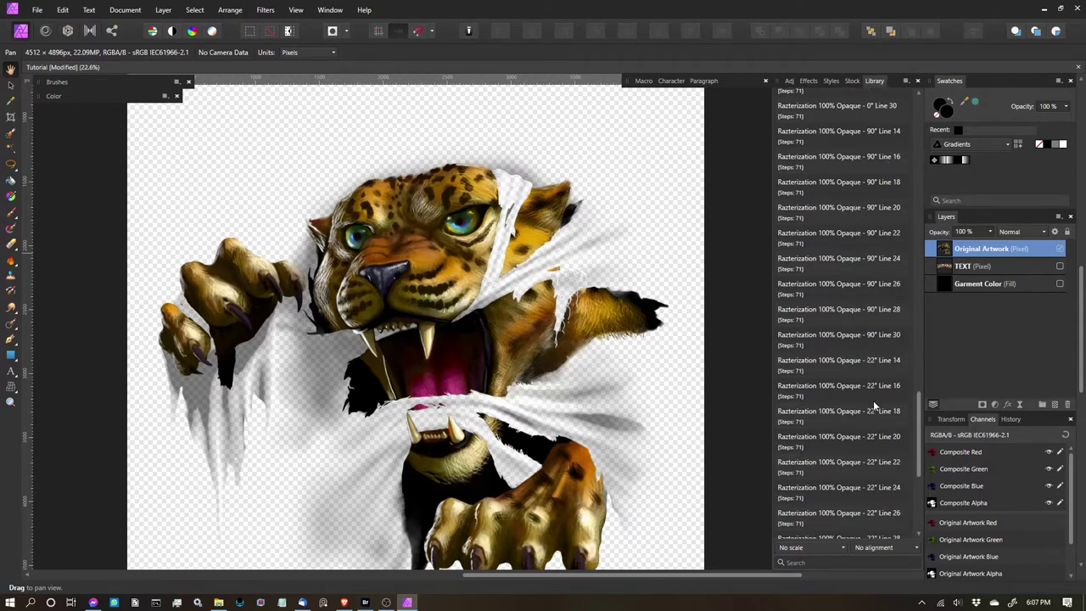
{"action": "scroll", "coordinate": [871, 339], "scroll_direction": "up", "scroll_amount": 6}
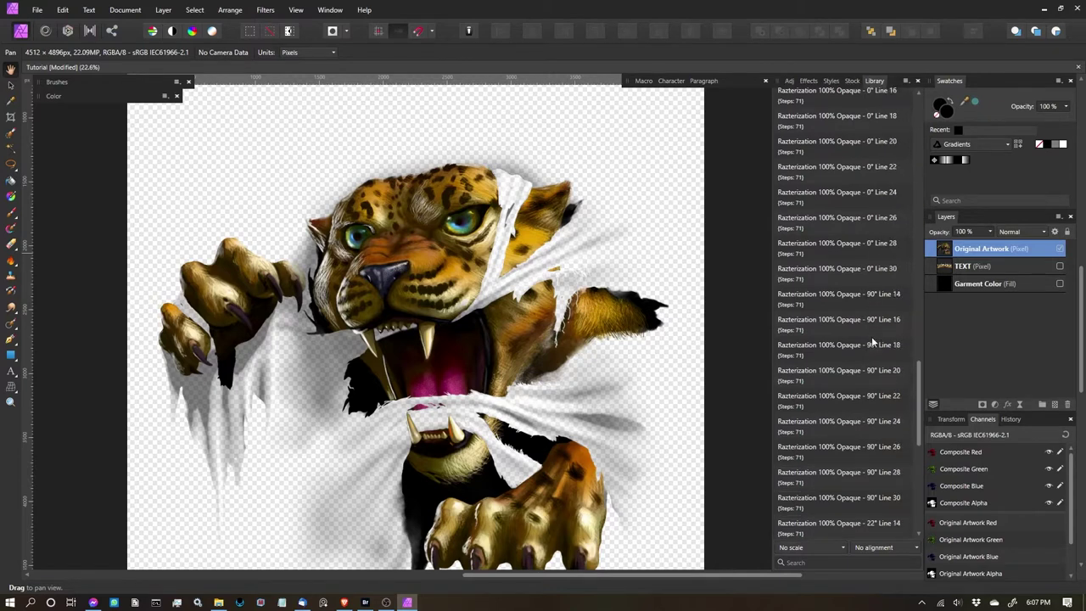
{"action": "scroll", "coordinate": [889, 347], "scroll_direction": "up", "scroll_amount": 5}
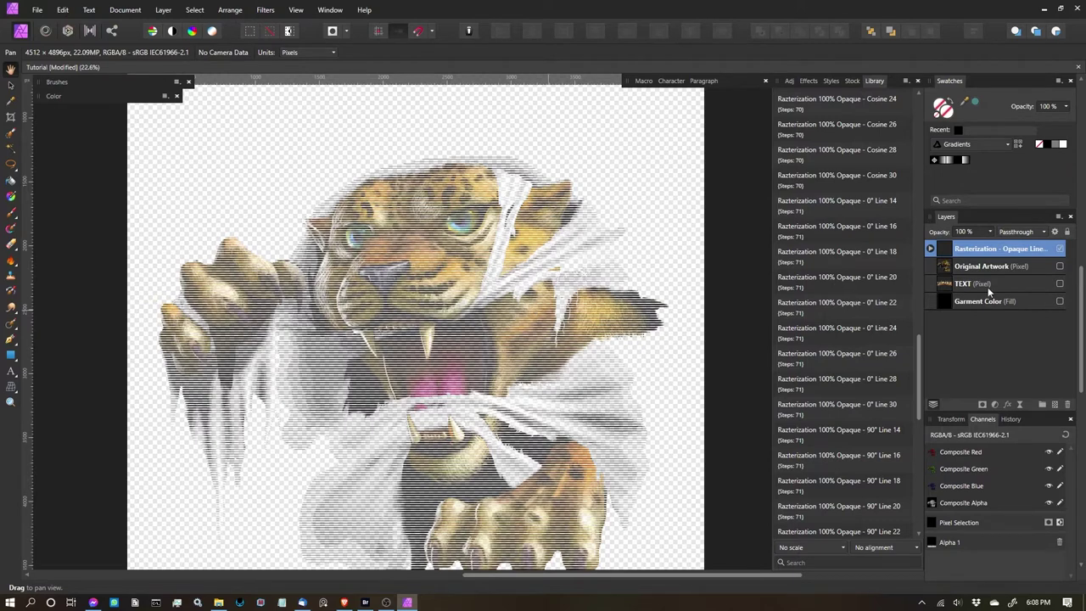
Show the black Garment Color fill and the LEOPARDS SPORTS TEAM title, centring the design
{"action": "left_click", "coordinate": [1059, 302]}
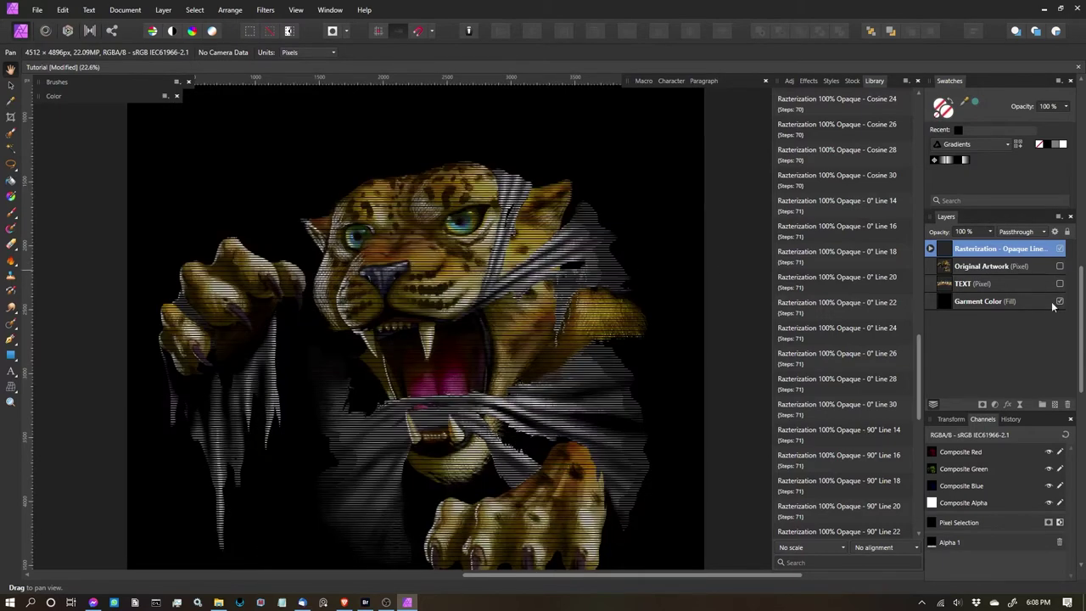
{"action": "left_click", "coordinate": [1059, 285]}
{"action": "scroll", "coordinate": [545, 303], "scroll_direction": "up", "scroll_amount": 8}
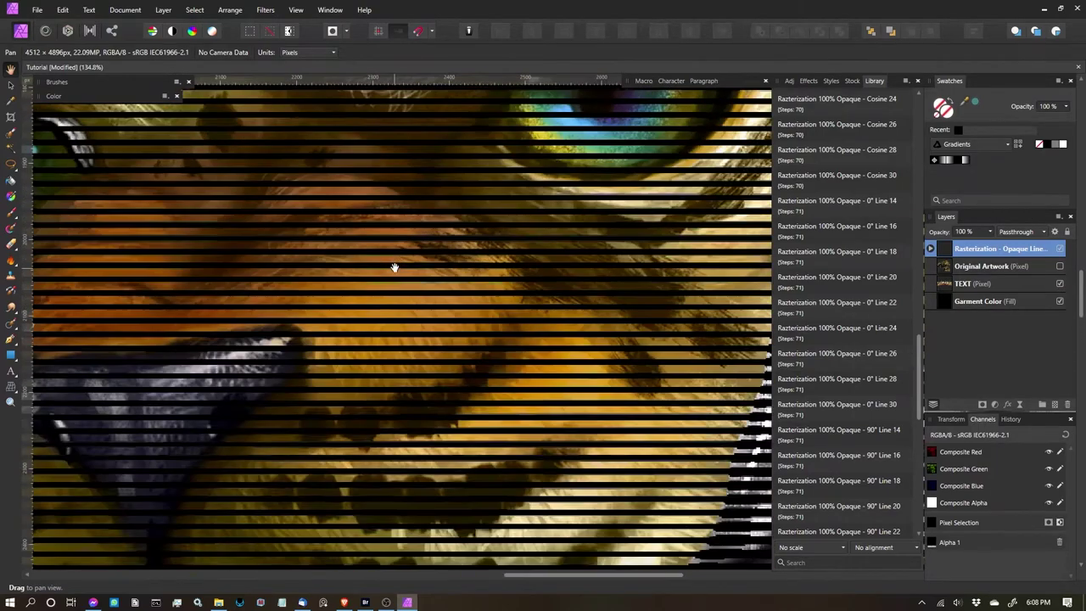
{"action": "scroll", "coordinate": [394, 267], "scroll_direction": "down", "scroll_amount": 8}
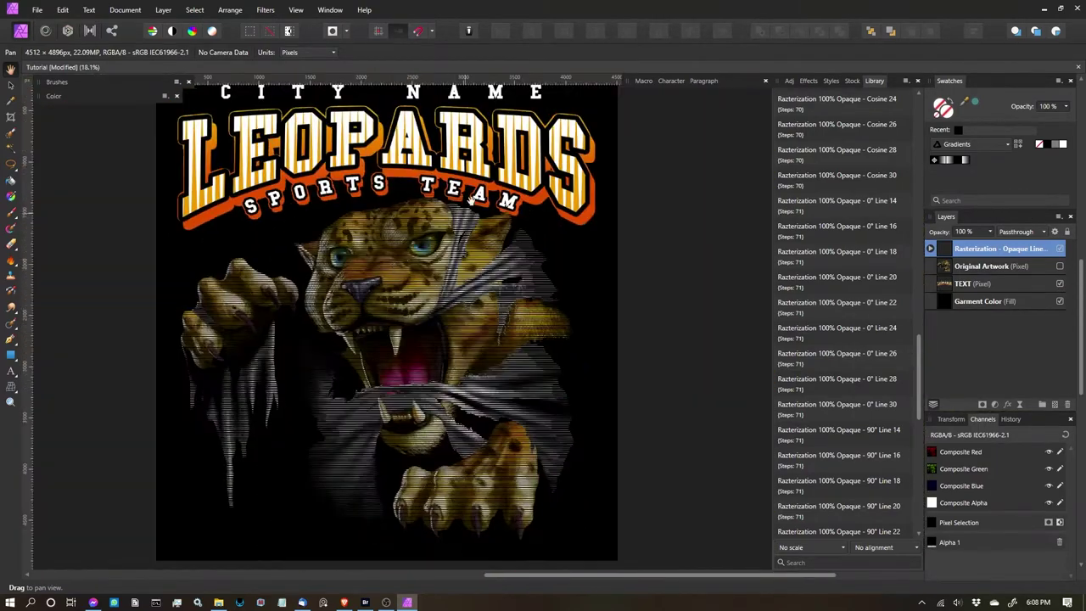
{"action": "left_click_drag", "start_coordinate": [374, 239], "coordinate": [429, 243]}
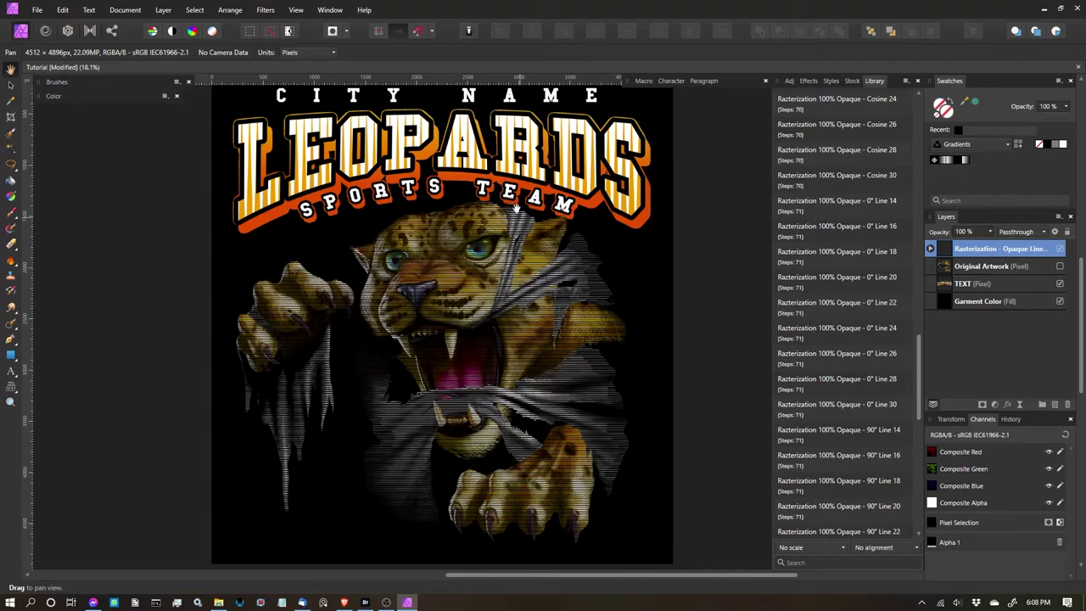
Zoom in and out to inspect the leopard's line halftone up close
{"action": "scroll", "coordinate": [526, 277], "scroll_direction": "up", "scroll_amount": 4}
{"action": "scroll", "coordinate": [459, 275], "scroll_direction": "down", "scroll_amount": 1}
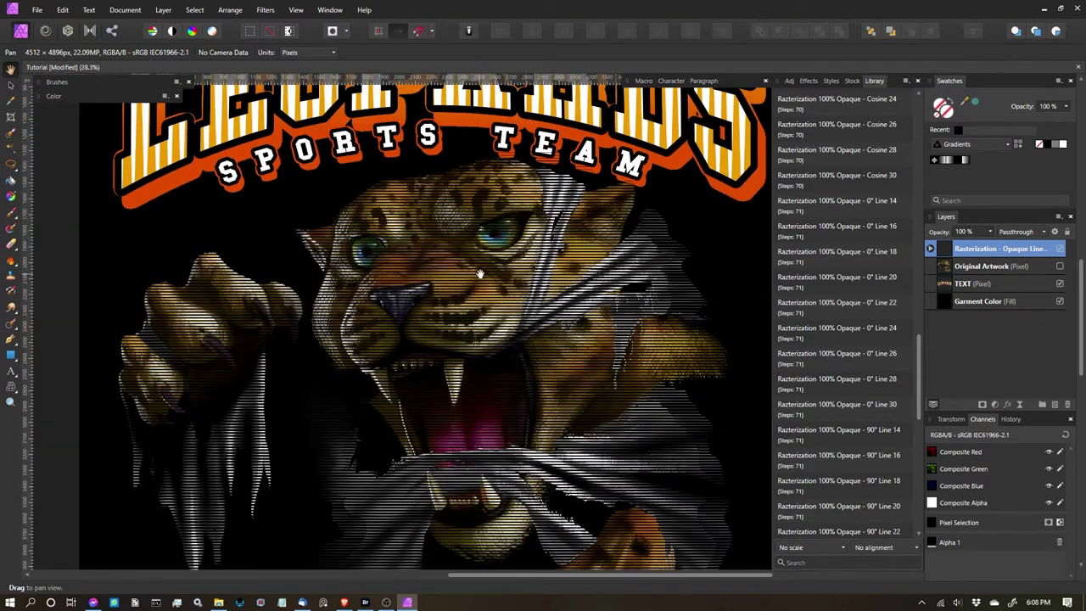
{"action": "scroll", "coordinate": [471, 279], "scroll_direction": "up", "scroll_amount": 2}
{"action": "scroll", "coordinate": [504, 272], "scroll_direction": "up", "scroll_amount": 1}
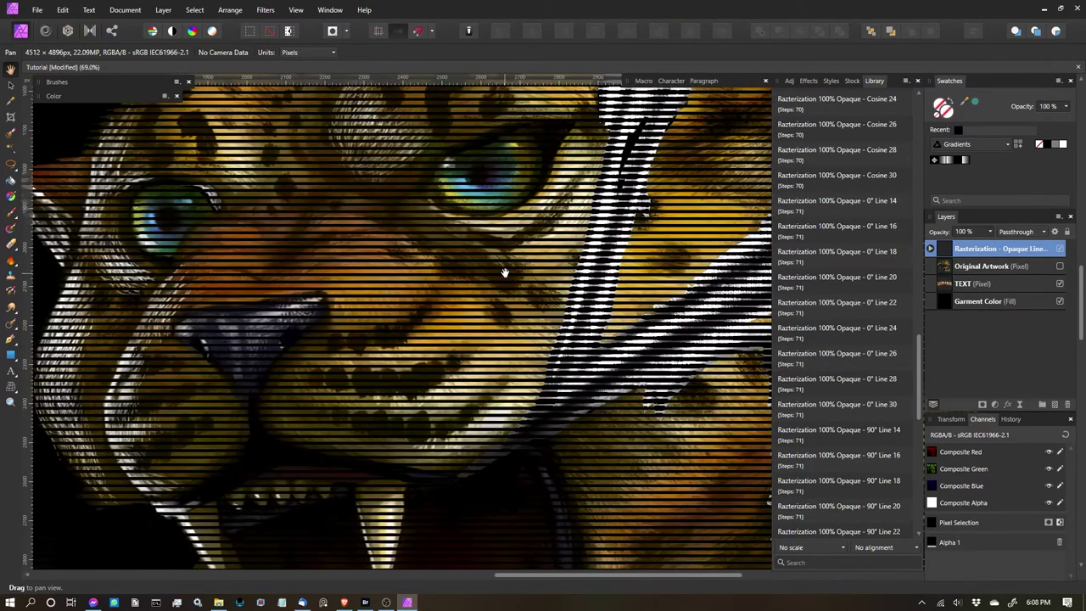
{"action": "scroll", "coordinate": [513, 274], "scroll_direction": "down", "scroll_amount": 3}
{"action": "scroll", "coordinate": [482, 271], "scroll_direction": "up", "scroll_amount": 2}
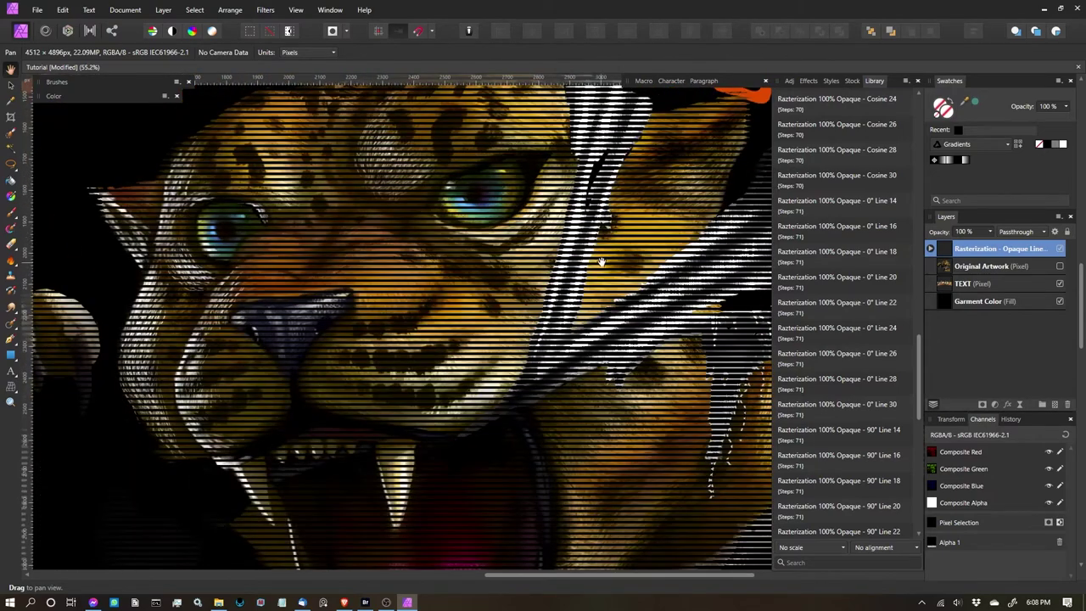
{"action": "scroll", "coordinate": [483, 274], "scroll_direction": "up", "scroll_amount": 2}
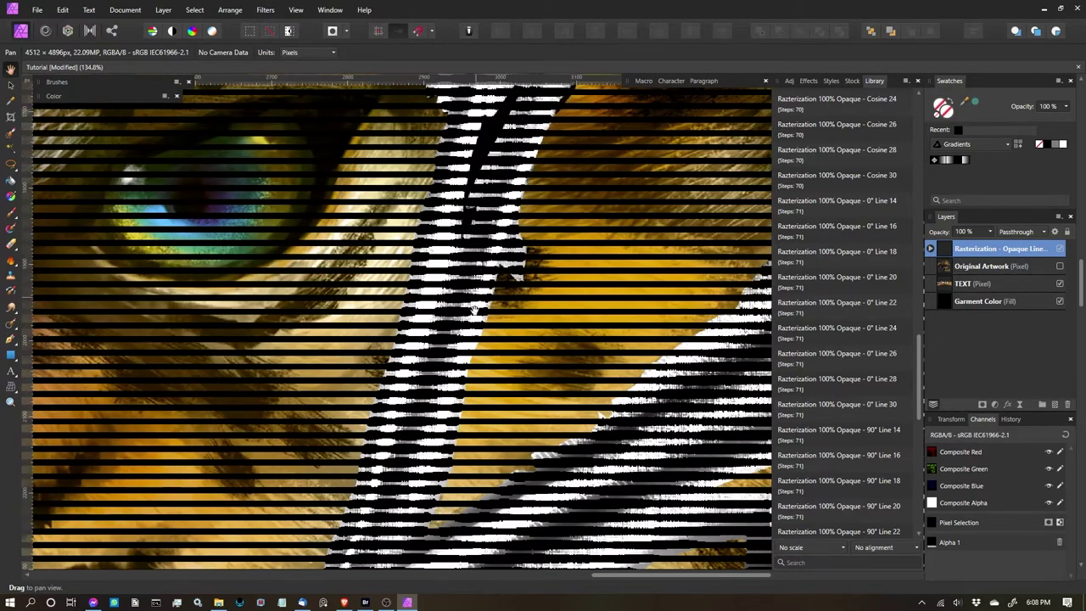
{"action": "scroll", "coordinate": [399, 307], "scroll_direction": "up", "scroll_amount": 3}
{"action": "scroll", "coordinate": [400, 307], "scroll_direction": "down", "scroll_amount": 4}
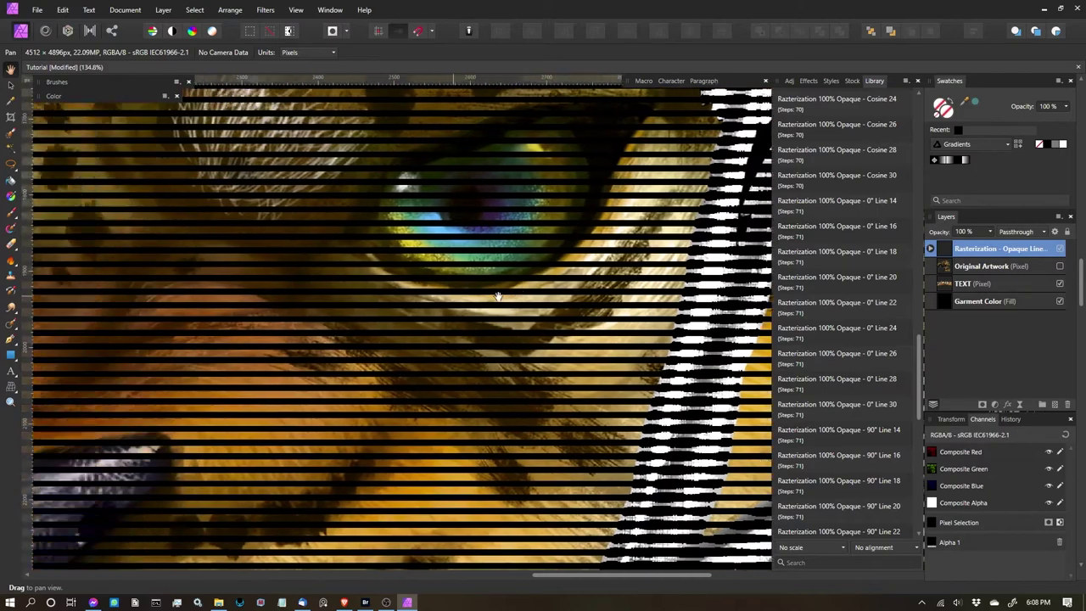
{"action": "scroll", "coordinate": [408, 302], "scroll_direction": "down", "scroll_amount": 1}
{"action": "scroll", "coordinate": [410, 319], "scroll_direction": "up", "scroll_amount": 2}
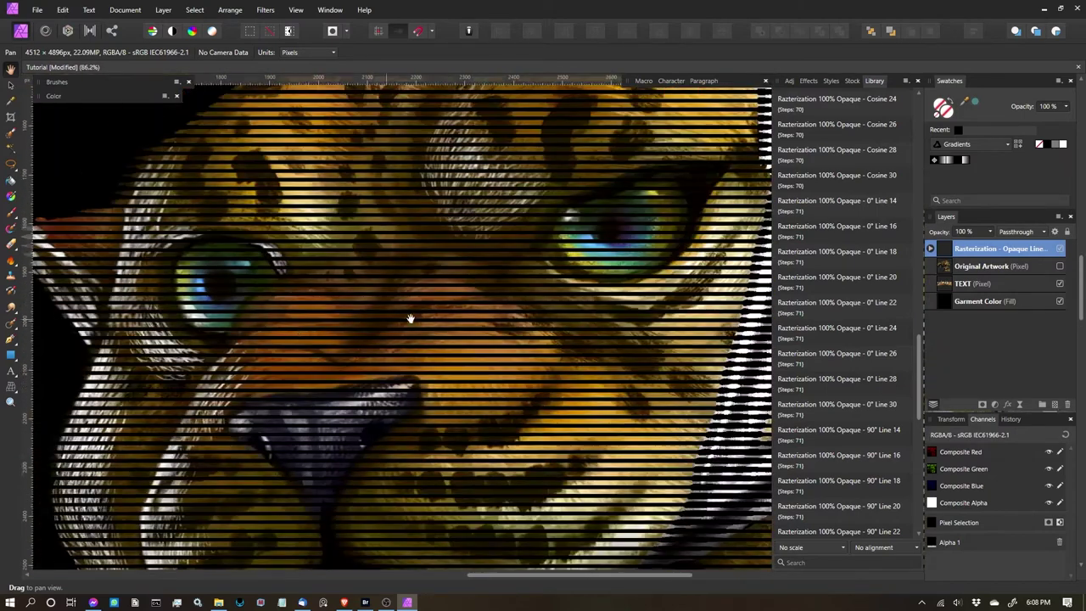
{"action": "scroll", "coordinate": [401, 309], "scroll_direction": "down", "scroll_amount": 5}
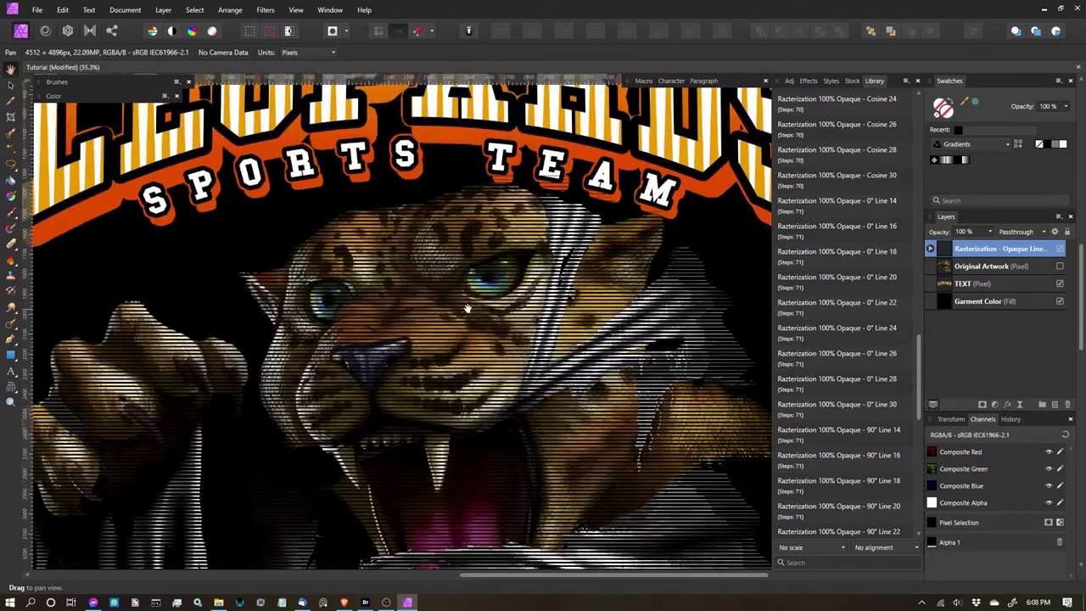
{"action": "scroll", "coordinate": [512, 280], "scroll_direction": "down", "scroll_amount": 1}
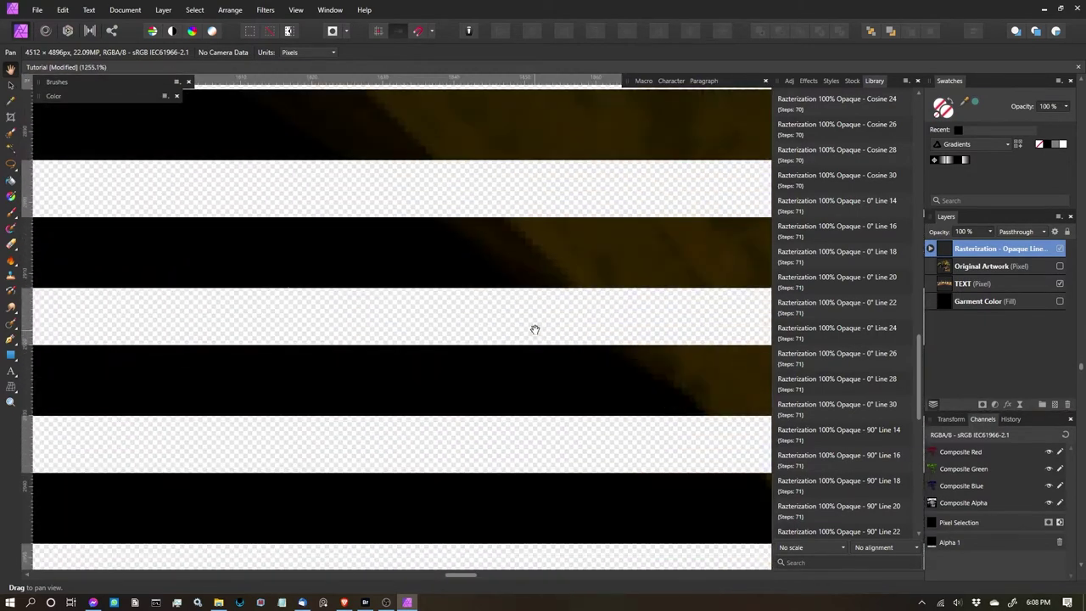
{"action": "scroll", "coordinate": [403, 364], "scroll_direction": "up", "scroll_amount": 3}
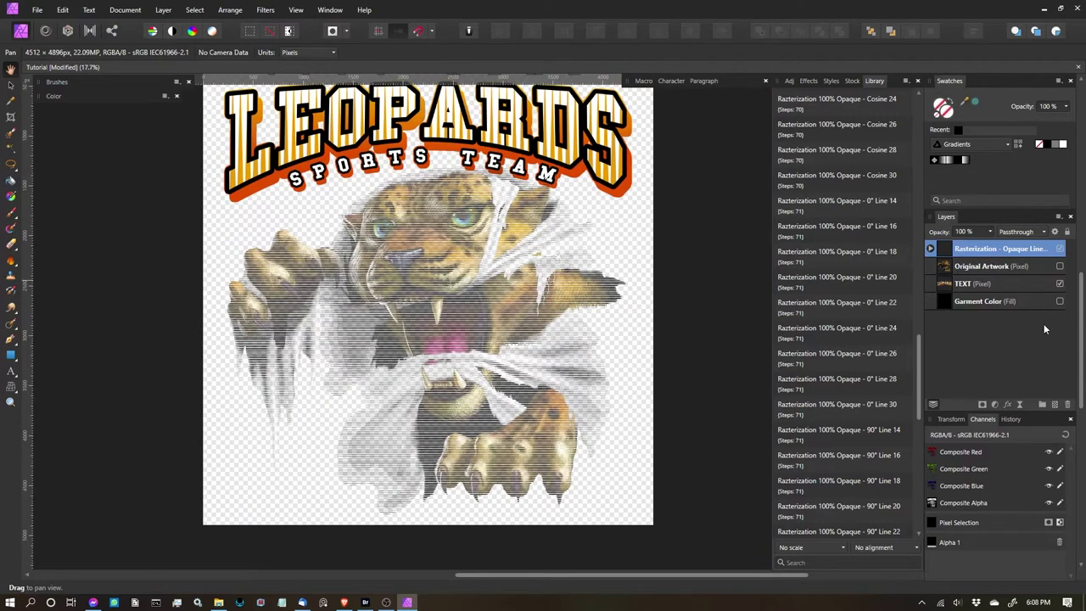
Delete the line-pattern rasterization layer, show Original Artwork and hide the team title
{"action": "left_click", "coordinate": [1060, 278]}
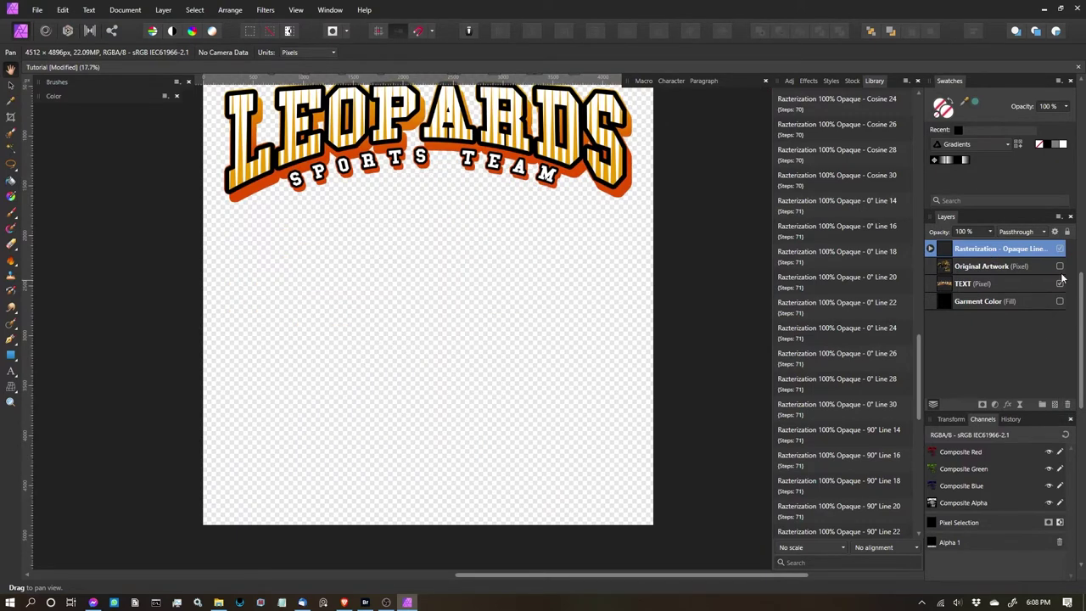
{"action": "key", "text": "Delete"}
{"action": "left_click", "coordinate": [1060, 249]}
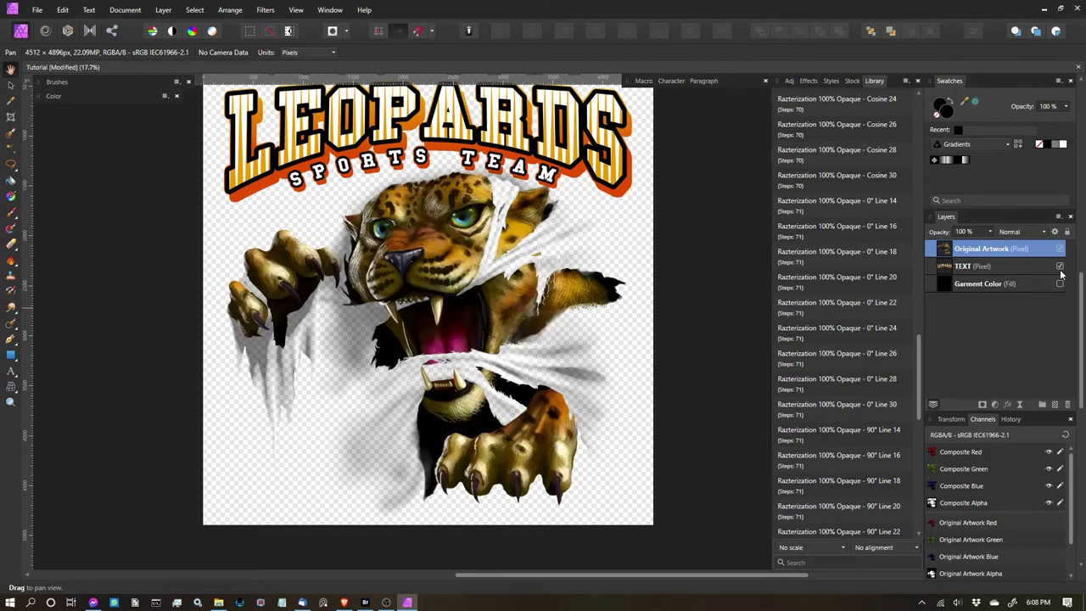
{"action": "left_click", "coordinate": [1060, 267]}
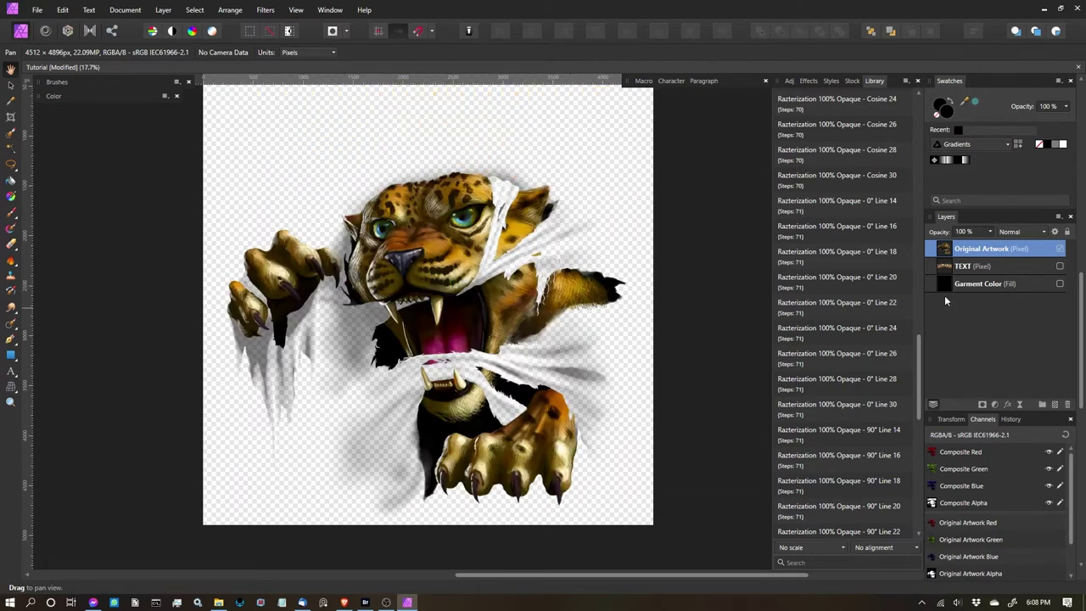
Run the 'Razterization 100% Opaque - 22° Round 14' macro from the Library
{"action": "scroll", "coordinate": [828, 358], "scroll_direction": "down", "scroll_amount": 5}
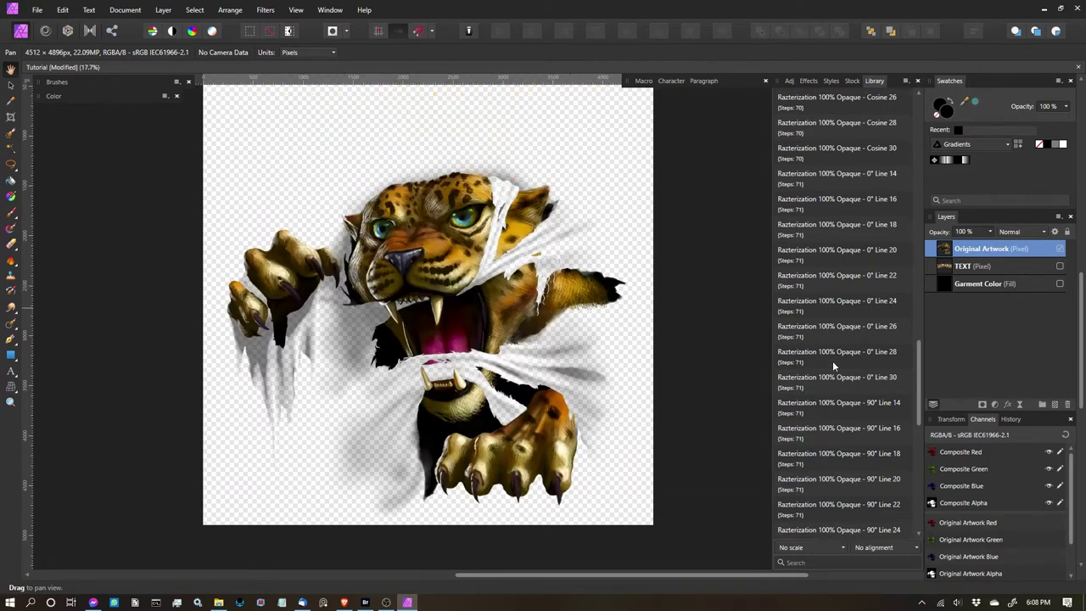
{"action": "scroll", "coordinate": [836, 361], "scroll_direction": "down", "scroll_amount": 4}
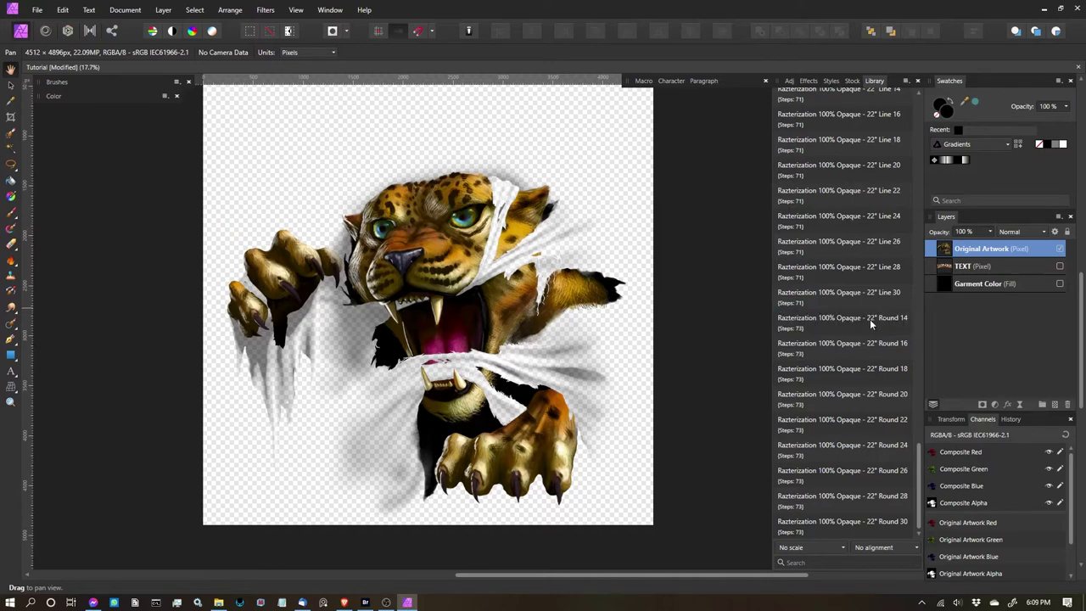
{"action": "left_click", "coordinate": [870, 319]}
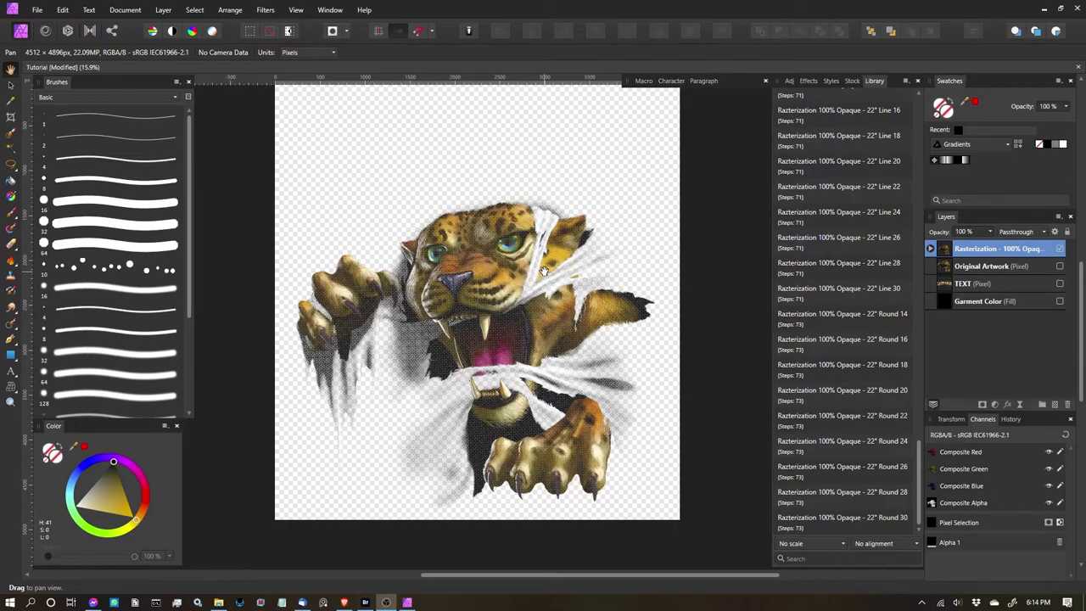
Zoom in to inspect the 22° round halftone dots over transparency
{"action": "scroll", "coordinate": [471, 327], "scroll_direction": "up", "scroll_amount": 2}
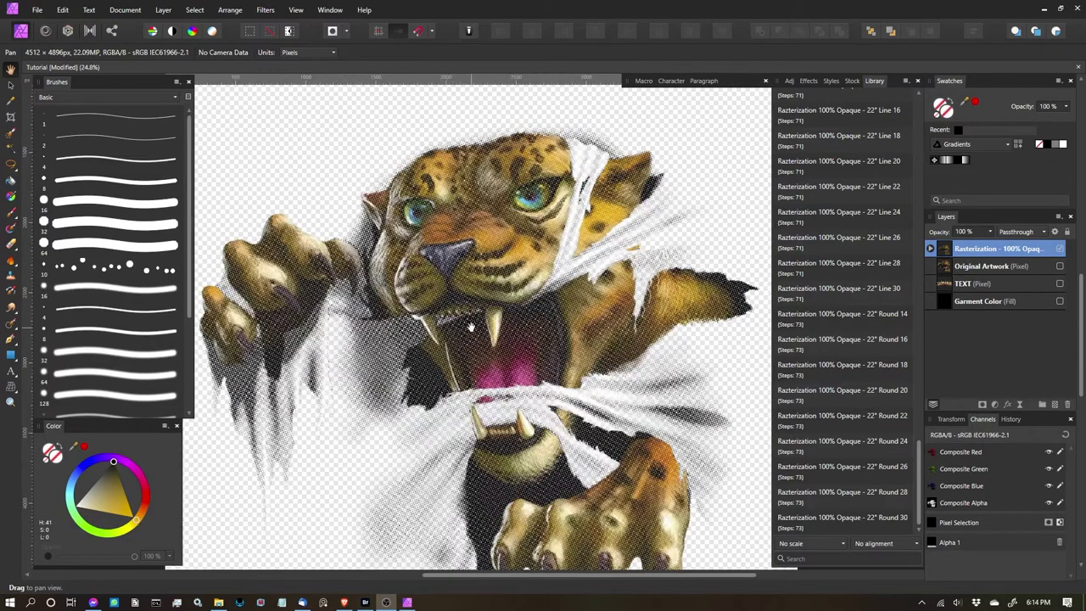
{"action": "scroll", "coordinate": [471, 327], "scroll_direction": "up", "scroll_amount": 5}
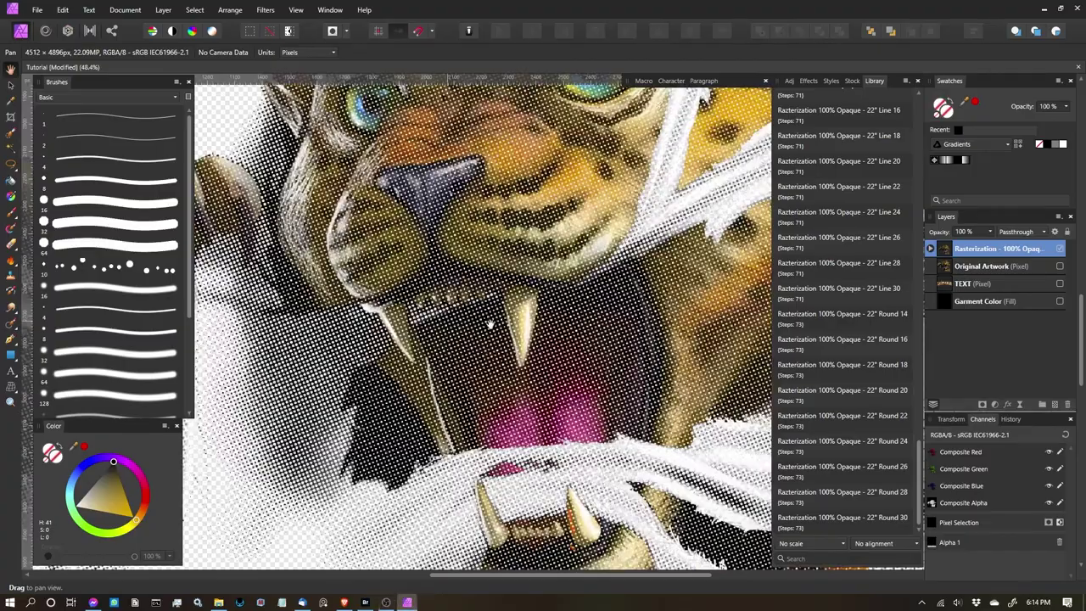
{"action": "scroll", "coordinate": [457, 350], "scroll_direction": "up", "scroll_amount": 3}
{"action": "scroll", "coordinate": [450, 339], "scroll_direction": "down", "scroll_amount": 2}
{"action": "scroll", "coordinate": [445, 331], "scroll_direction": "down", "scroll_amount": 6}
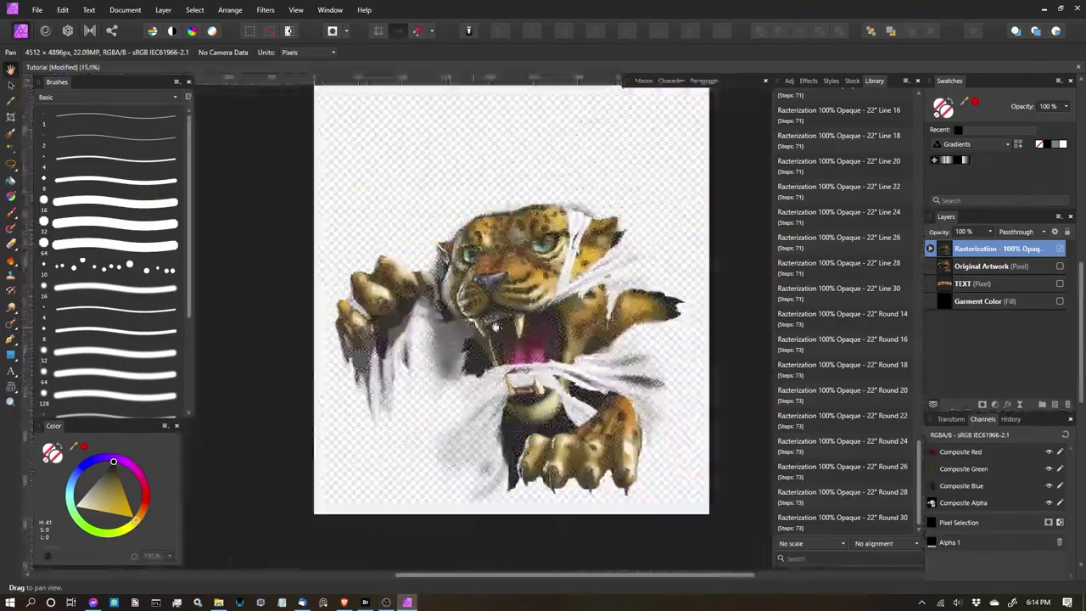
{"action": "scroll", "coordinate": [499, 333], "scroll_direction": "up", "scroll_amount": 3}
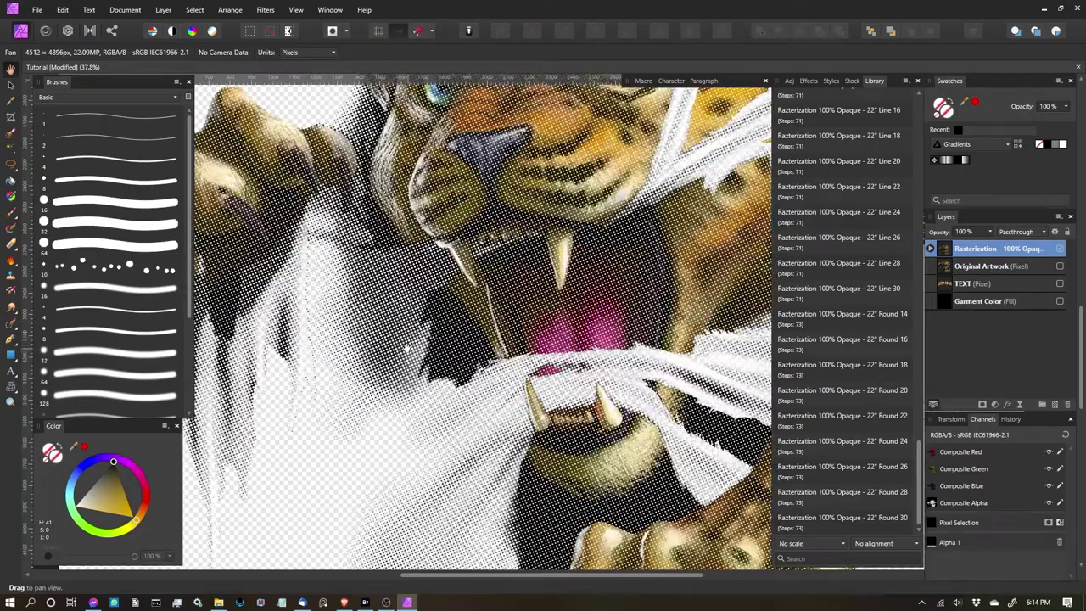
{"action": "scroll", "coordinate": [458, 374], "scroll_direction": "up", "scroll_amount": 3}
{"action": "scroll", "coordinate": [458, 386], "scroll_direction": "down", "scroll_amount": 4}
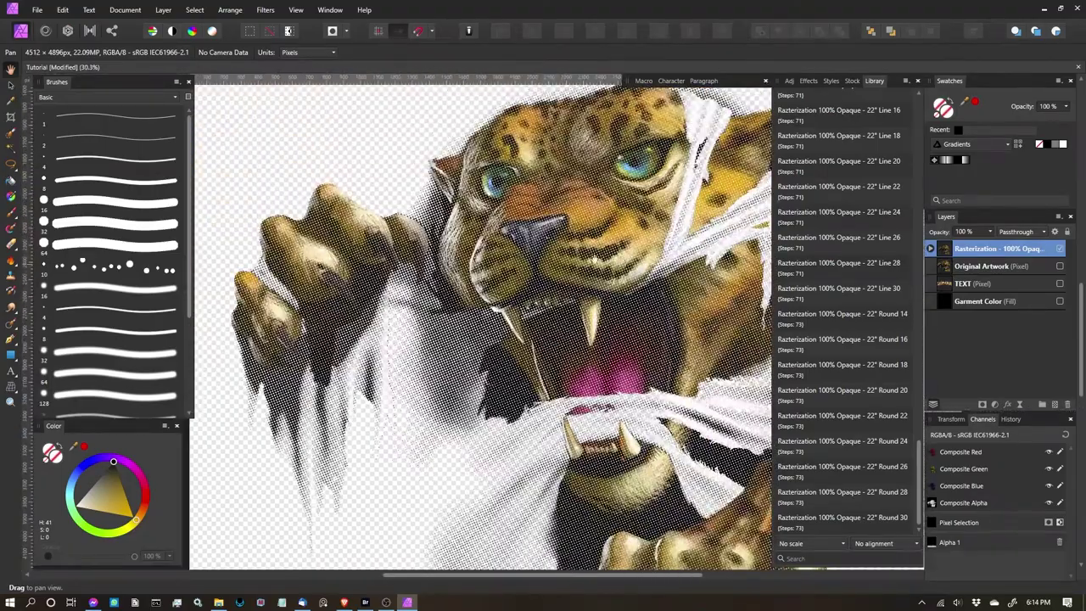
{"action": "scroll", "coordinate": [563, 303], "scroll_direction": "up", "scroll_amount": 2}
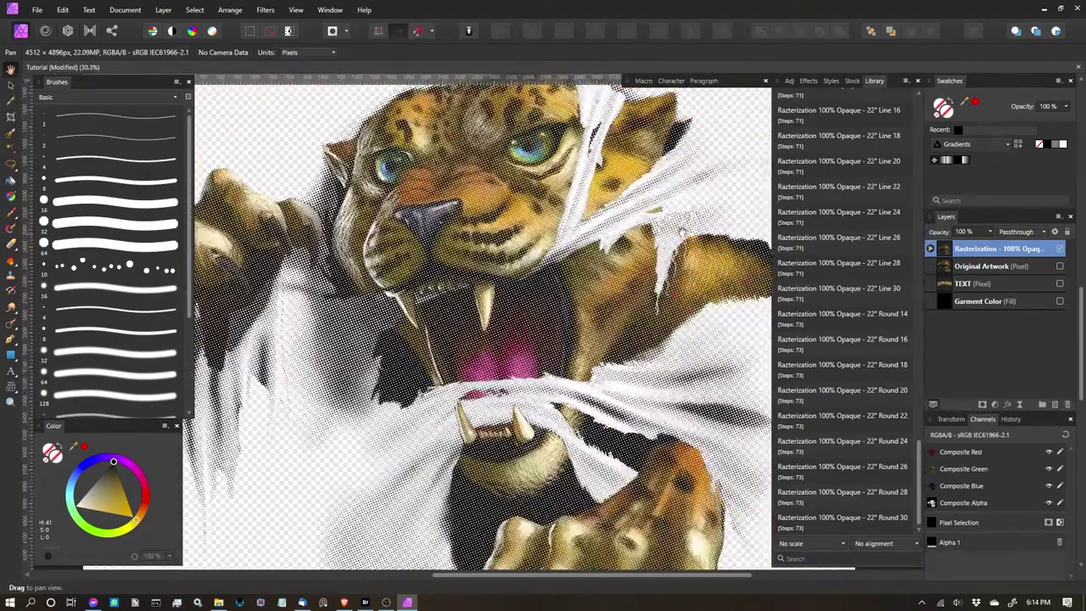
Show the black Garment Color fill and the sports team title above the dot halftone
{"action": "left_click", "coordinate": [1059, 301]}
{"action": "scroll", "coordinate": [544, 287], "scroll_direction": "down", "scroll_amount": 2}
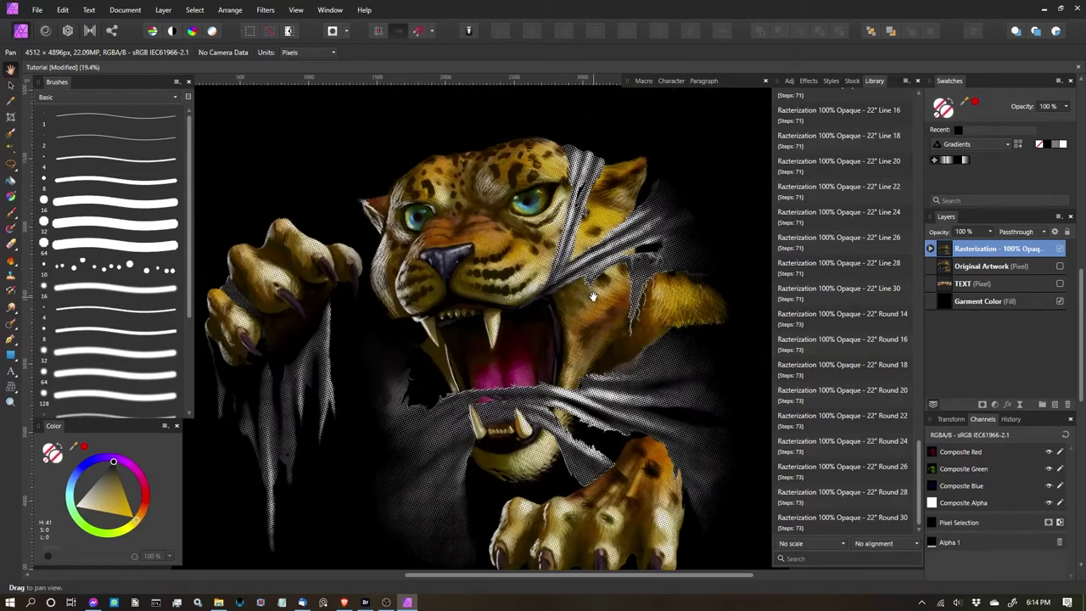
{"action": "scroll", "coordinate": [597, 288], "scroll_direction": "down", "scroll_amount": 2}
{"action": "scroll", "coordinate": [596, 288], "scroll_direction": "up", "scroll_amount": 2}
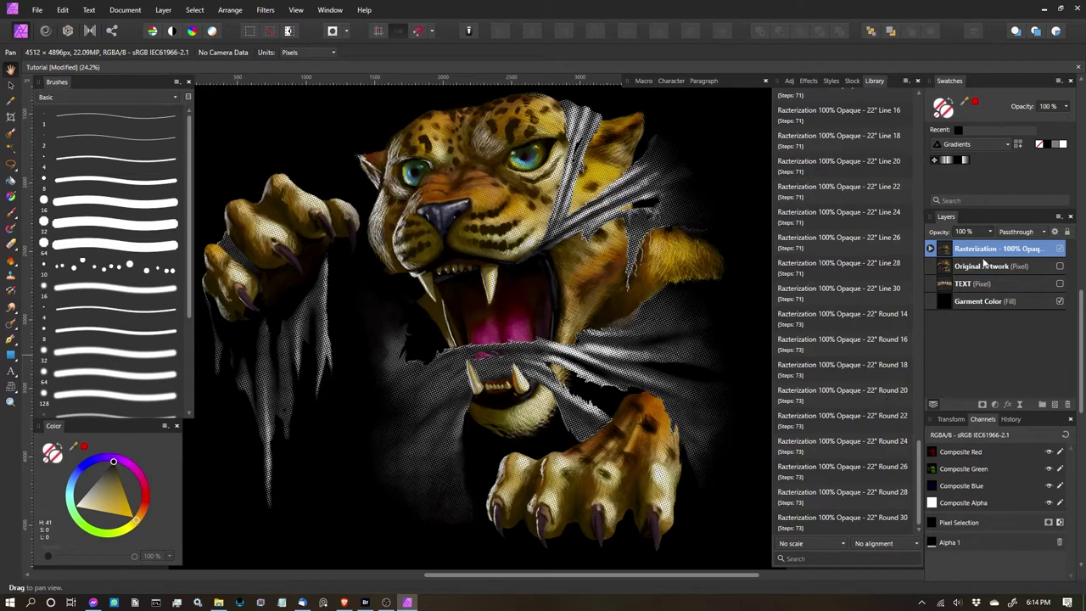
{"action": "left_click", "coordinate": [1061, 284]}
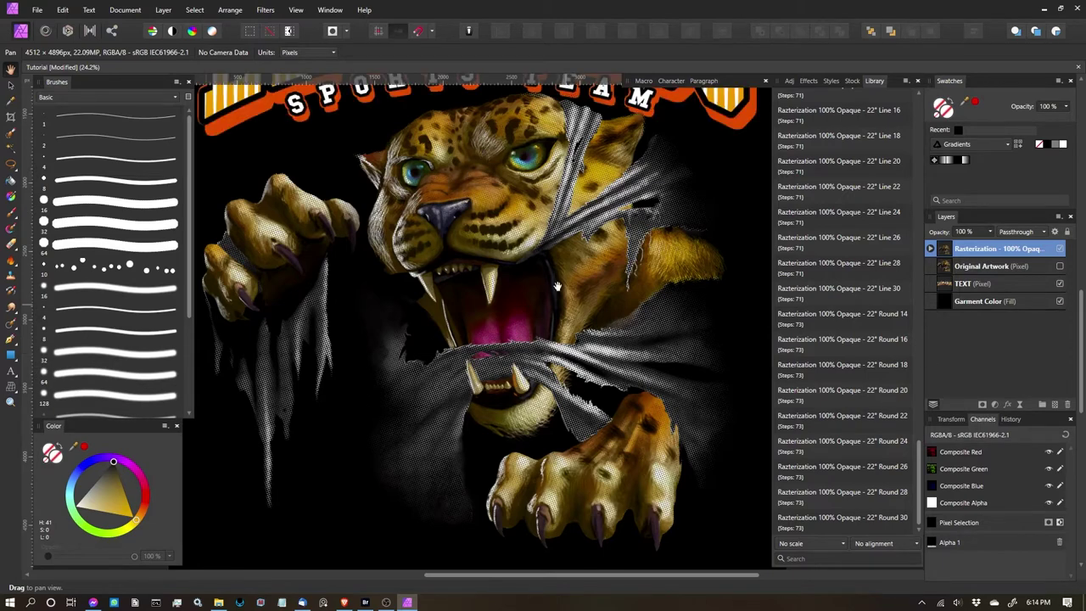
Delete the Garment Color layer and rerun the Add Garment Color macro on the Rasterization group
{"action": "left_click_drag", "start_coordinate": [562, 219], "coordinate": [574, 266]}
{"action": "left_click", "coordinate": [972, 301]}
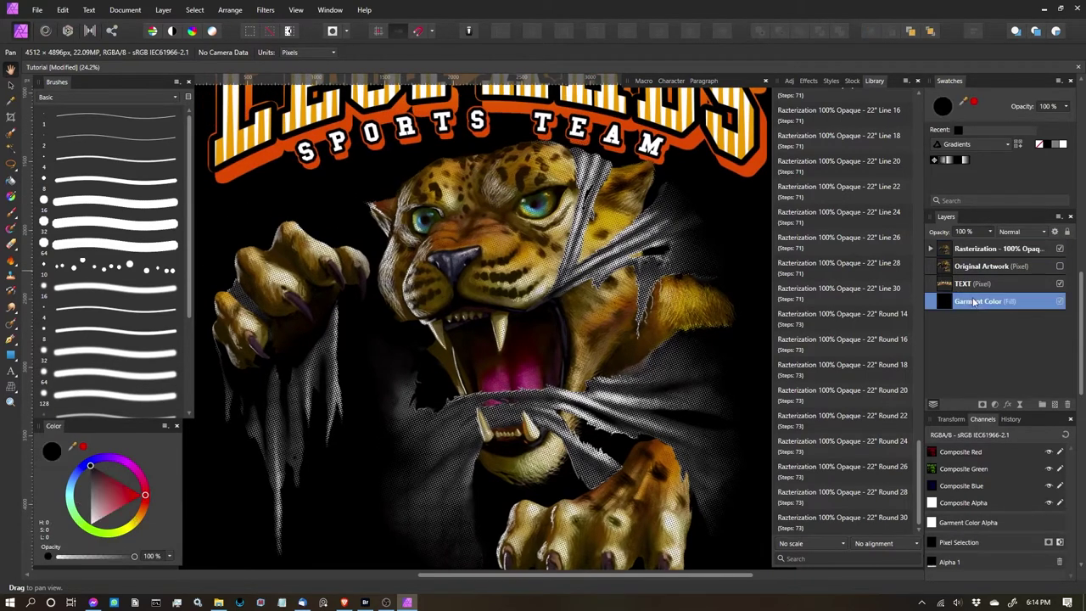
{"action": "left_click", "coordinate": [1068, 405]}
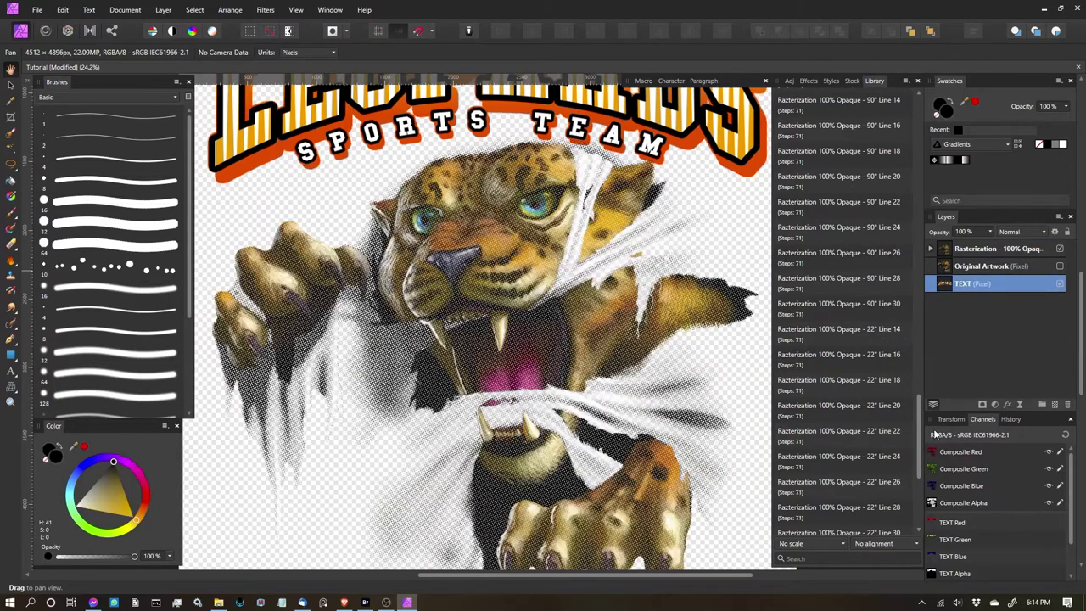
{"action": "left_click_drag", "start_coordinate": [920, 475], "coordinate": [928, 119]}
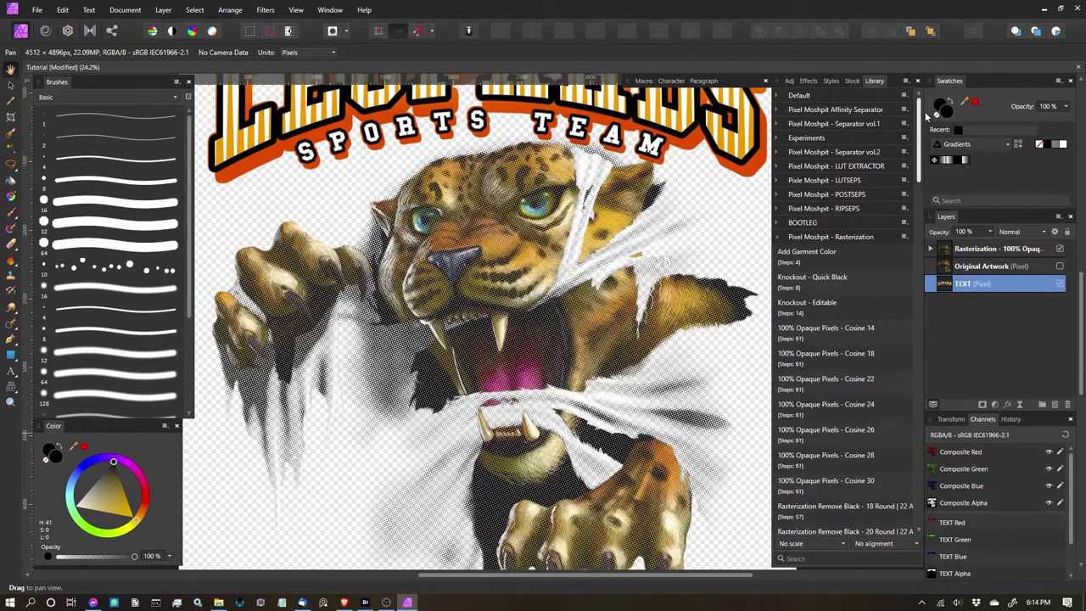
{"action": "left_click", "coordinate": [994, 251]}
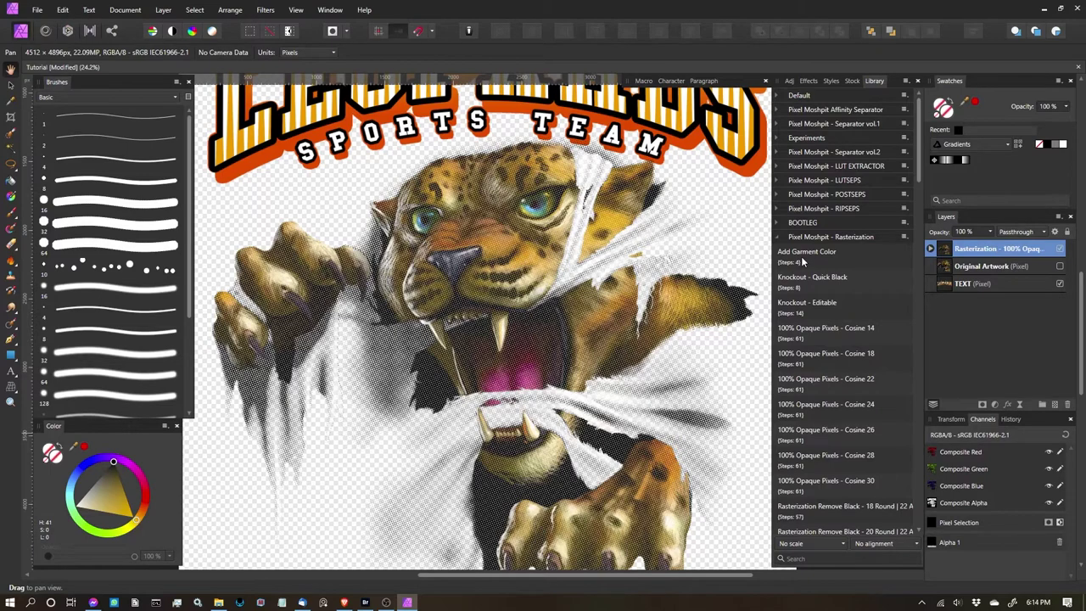
{"action": "left_click", "coordinate": [849, 254]}
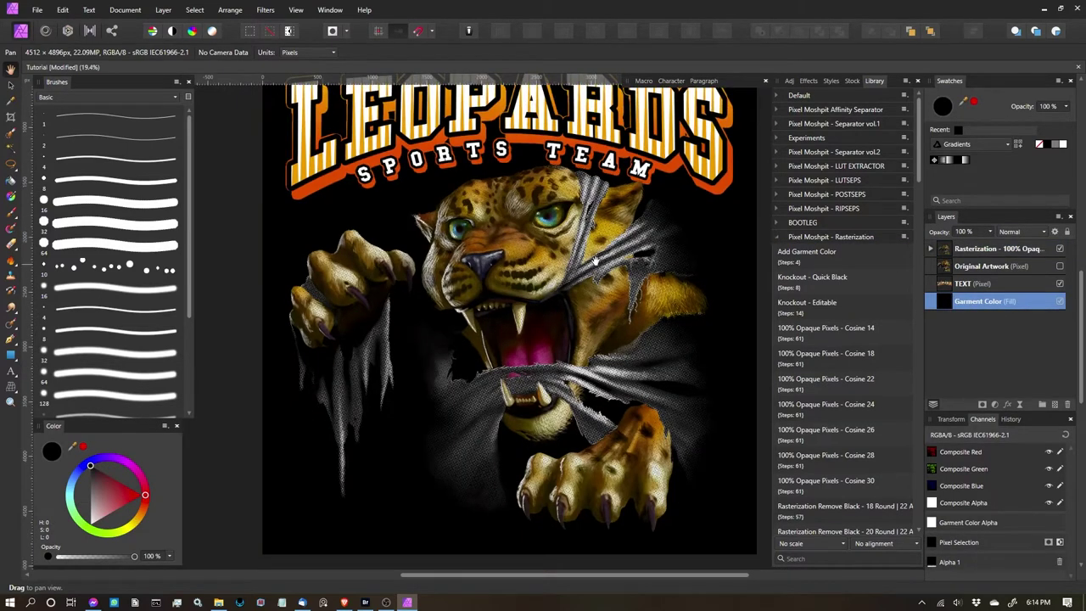
{"action": "scroll", "coordinate": [598, 266], "scroll_direction": "down", "scroll_amount": 2}
Zoom into the leopard's mouth to examine the halftone dots, then zoom back out
{"action": "scroll", "coordinate": [621, 276], "scroll_direction": "up", "scroll_amount": 8}
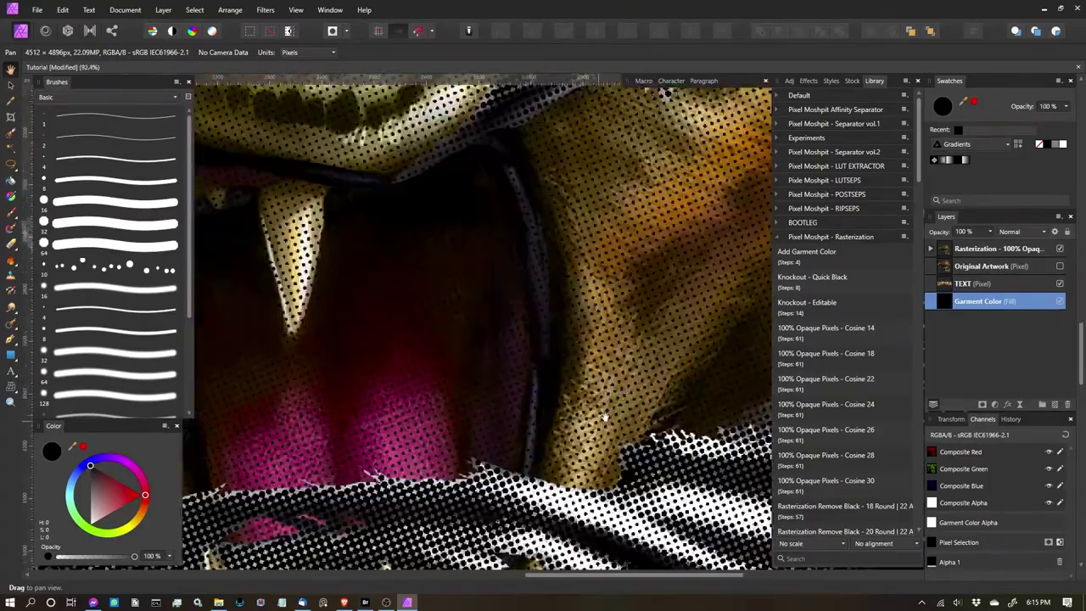
{"action": "scroll", "coordinate": [397, 374], "scroll_direction": "up", "scroll_amount": 2}
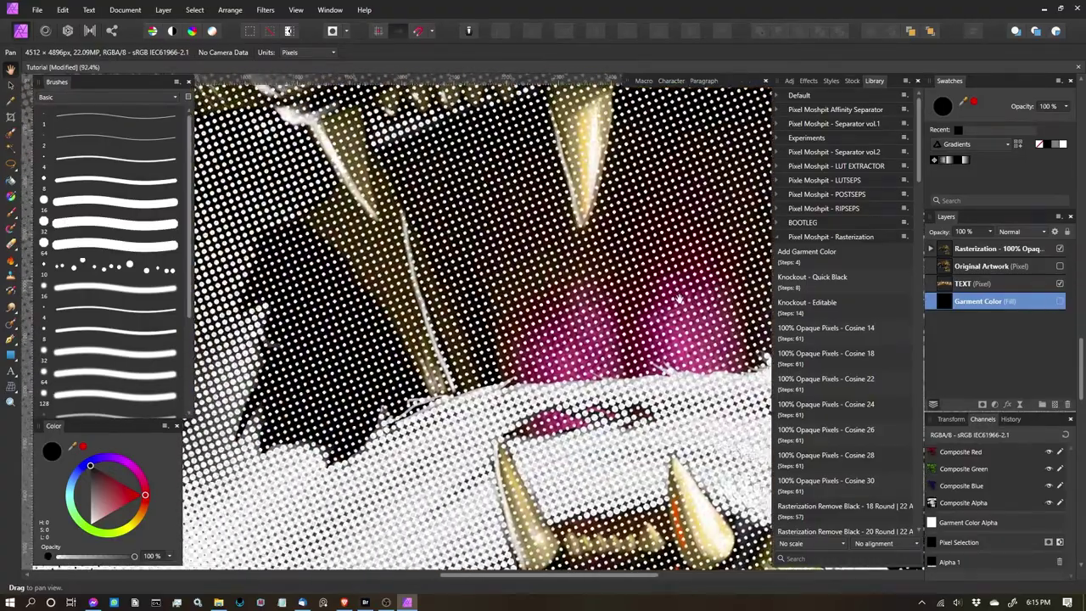
{"action": "scroll", "coordinate": [399, 373], "scroll_direction": "up", "scroll_amount": 10}
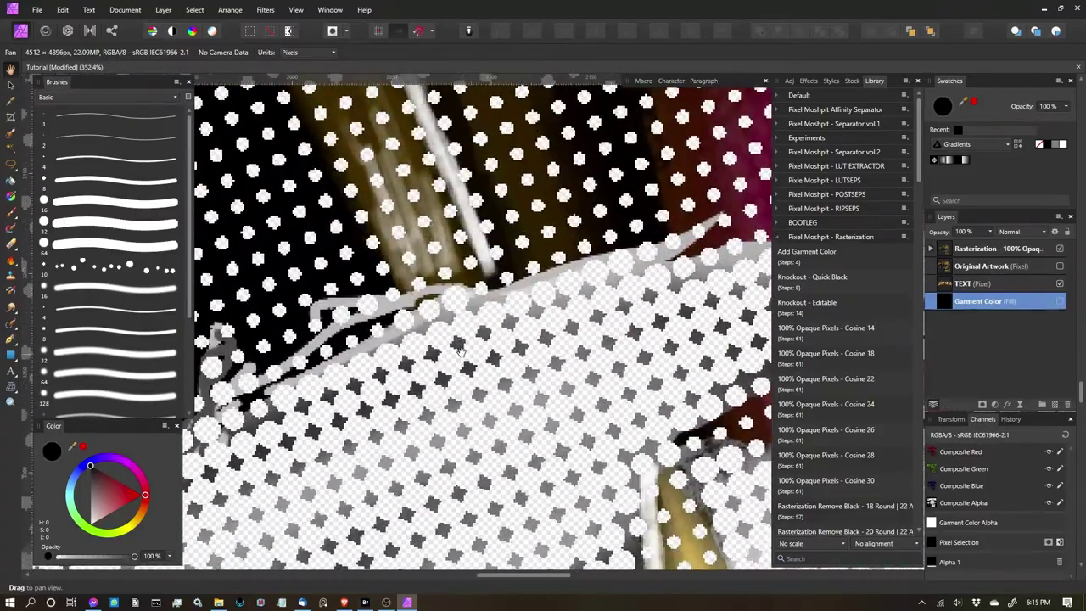
{"action": "scroll", "coordinate": [461, 360], "scroll_direction": "up", "scroll_amount": 3}
{"action": "scroll", "coordinate": [484, 381], "scroll_direction": "down", "scroll_amount": 12}
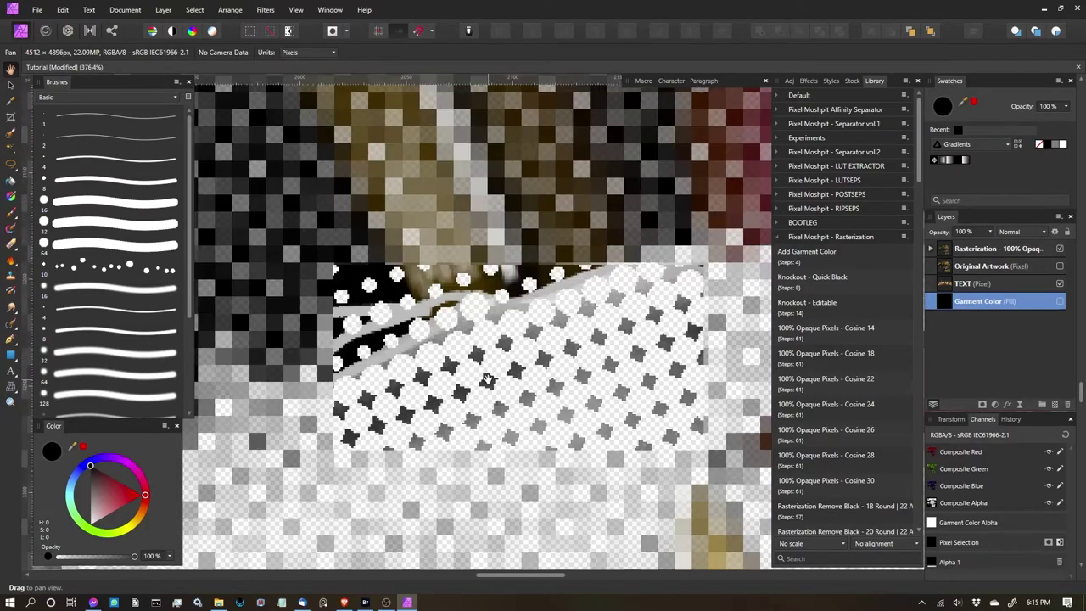
{"action": "scroll", "coordinate": [490, 371], "scroll_direction": "down", "scroll_amount": 5}
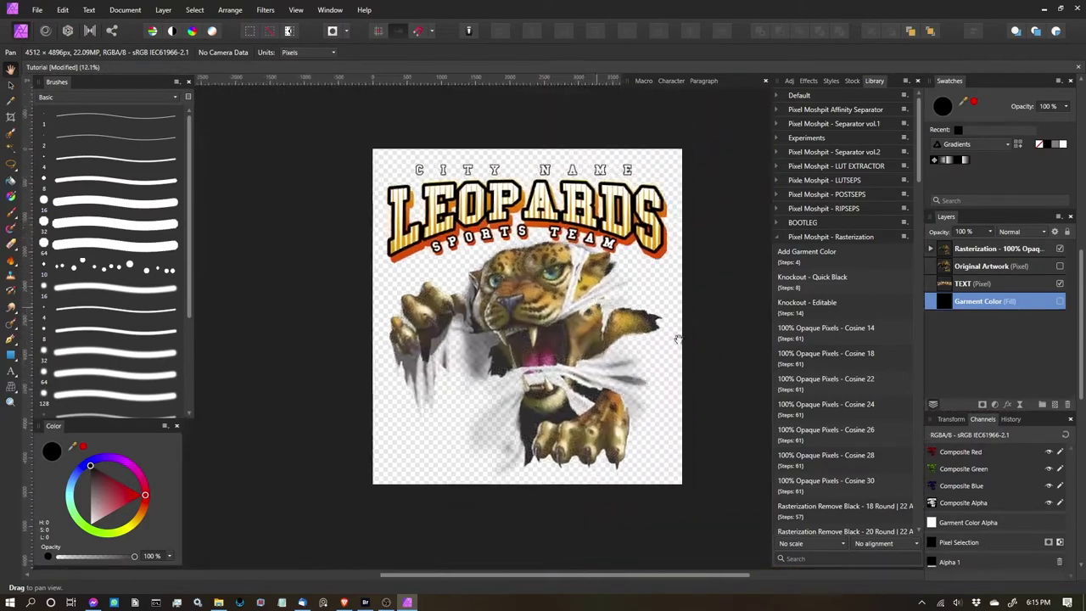
{"action": "scroll", "coordinate": [847, 409], "scroll_direction": "down", "scroll_amount": 3}
{"action": "scroll", "coordinate": [847, 409], "scroll_direction": "down", "scroll_amount": 2}
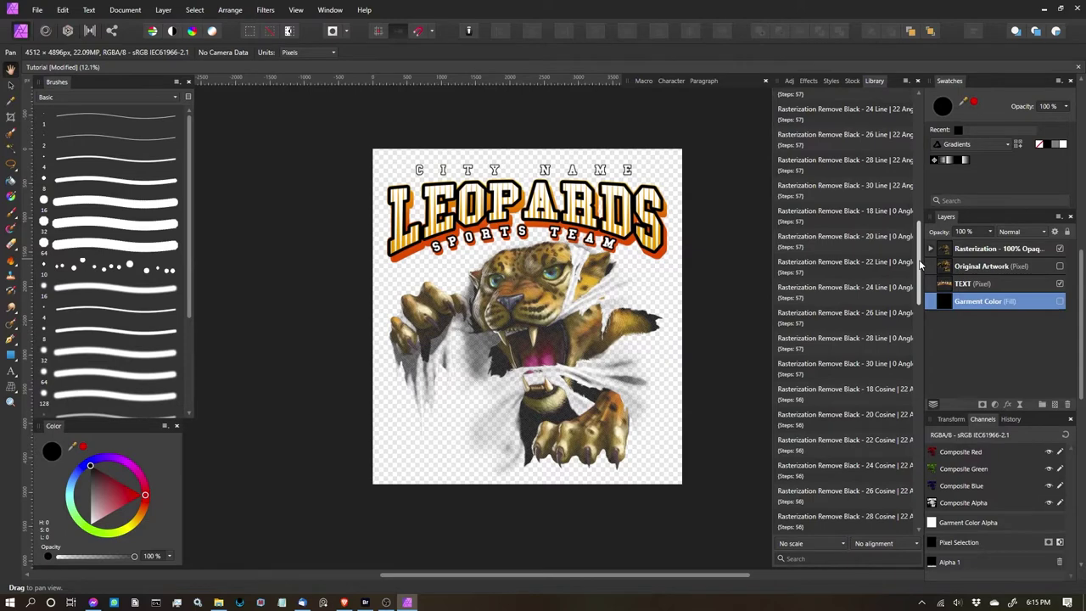
{"action": "left_click_drag", "start_coordinate": [922, 263], "coordinate": [917, 486]}
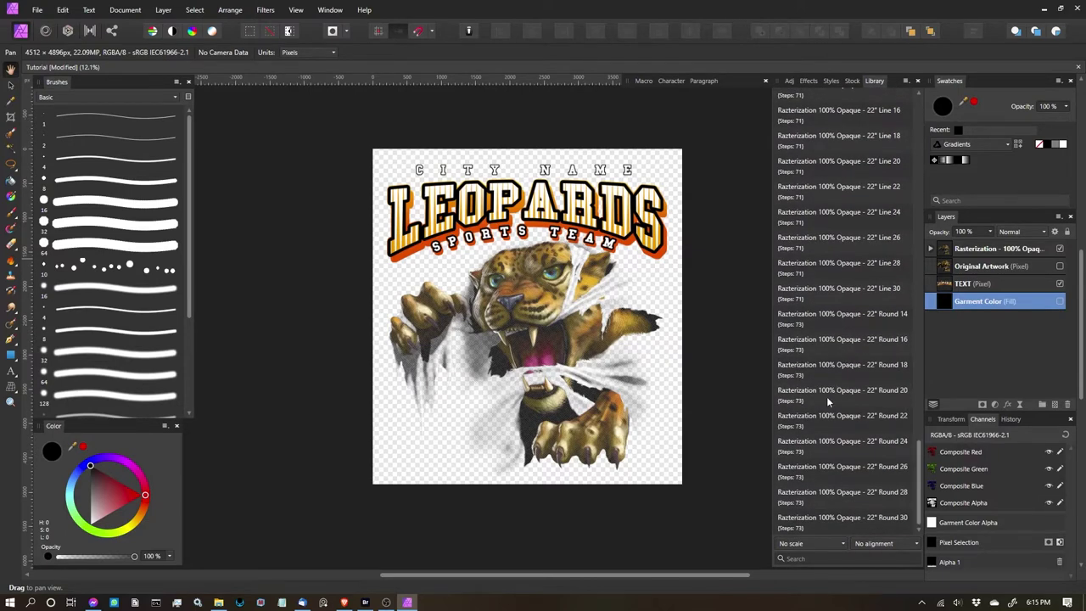
{"action": "left_click_drag", "start_coordinate": [920, 484], "coordinate": [927, 146]}
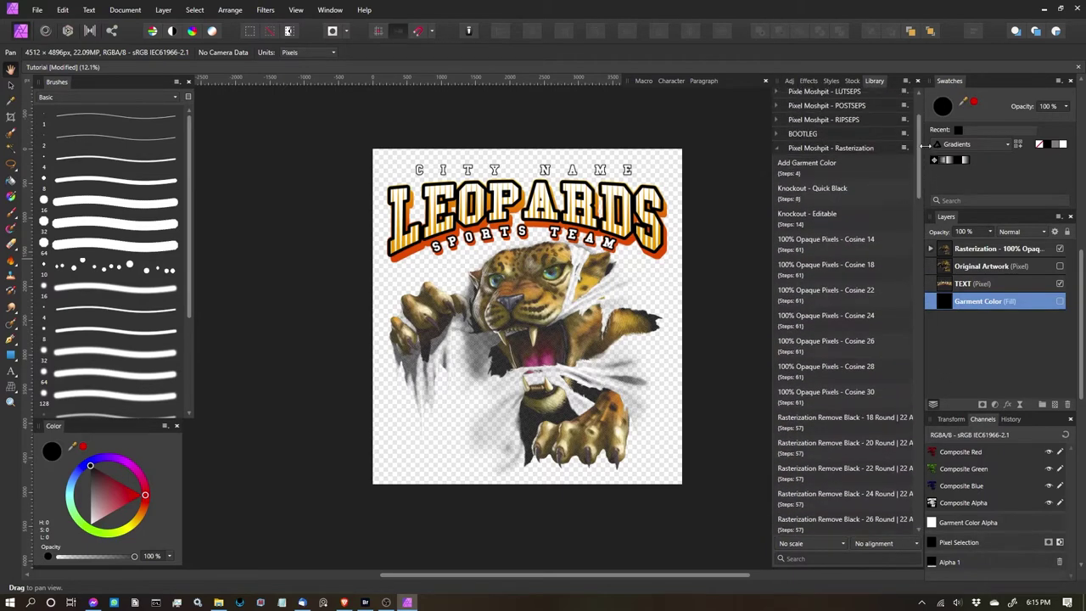